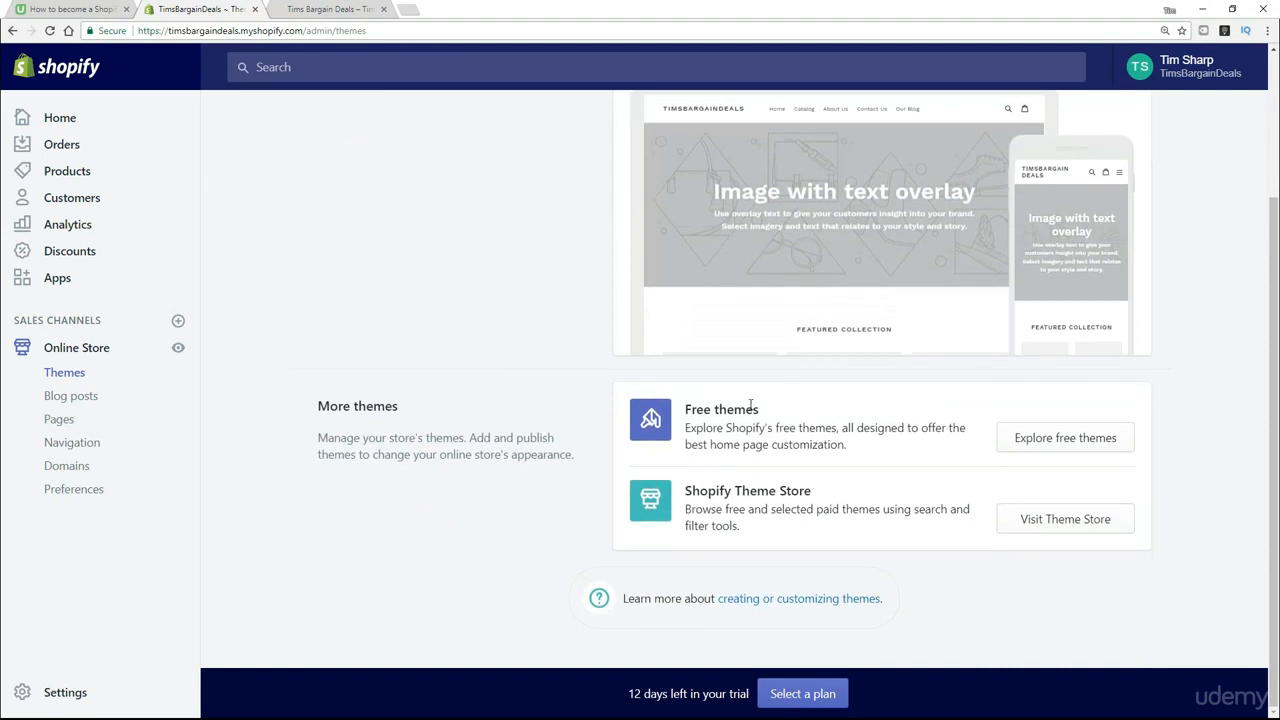
# - Open Shopify's free themes collection and look through the available themes from Minimal to Brooklyn
pyautogui.moveTo(771, 410); pyautogui.dragTo(686, 423)
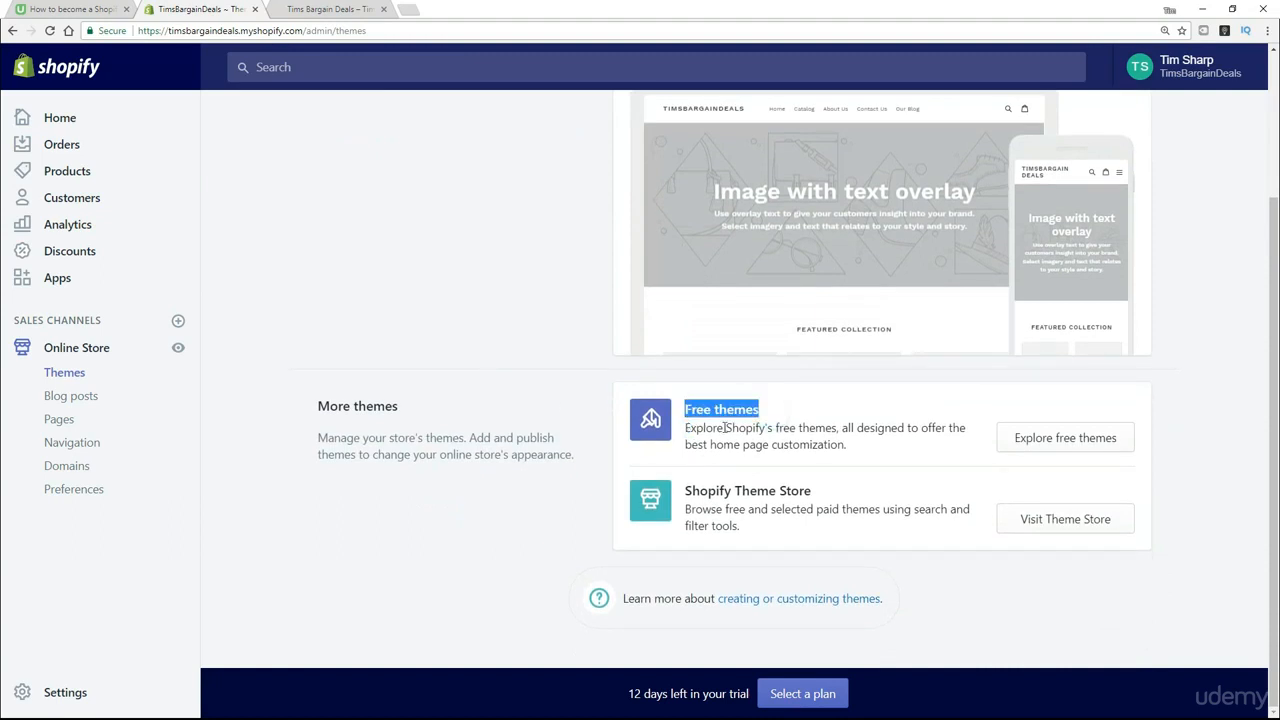
pyautogui.moveTo(824, 494); pyautogui.dragTo(681, 500)
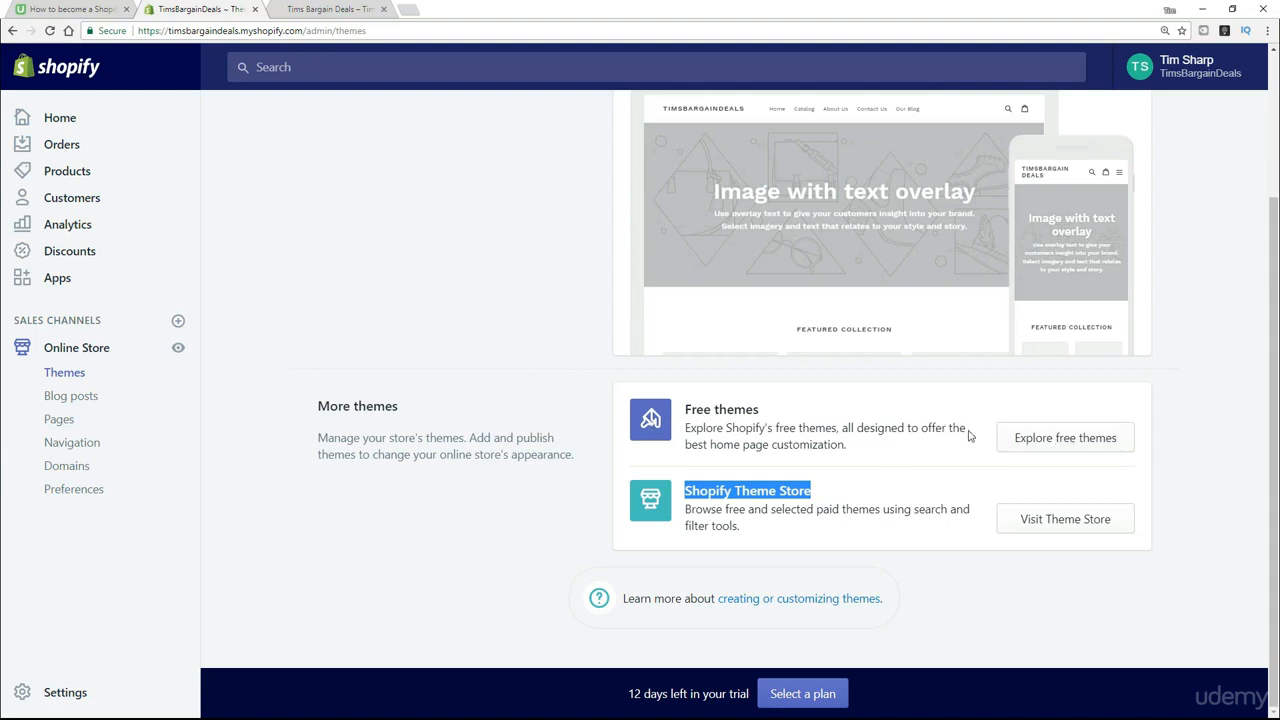
pyautogui.click(1084, 440)
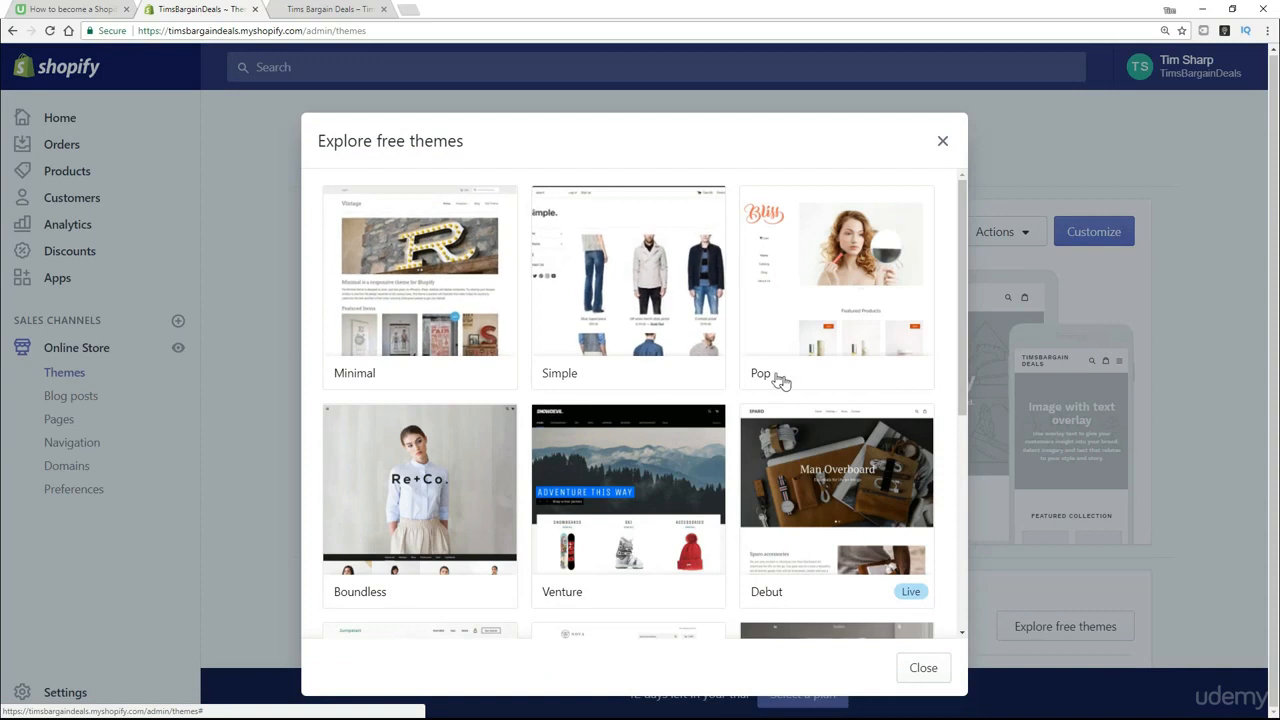
pyautogui.scroll(-3, 825, 420)
pyautogui.scroll(-3, 810, 436)
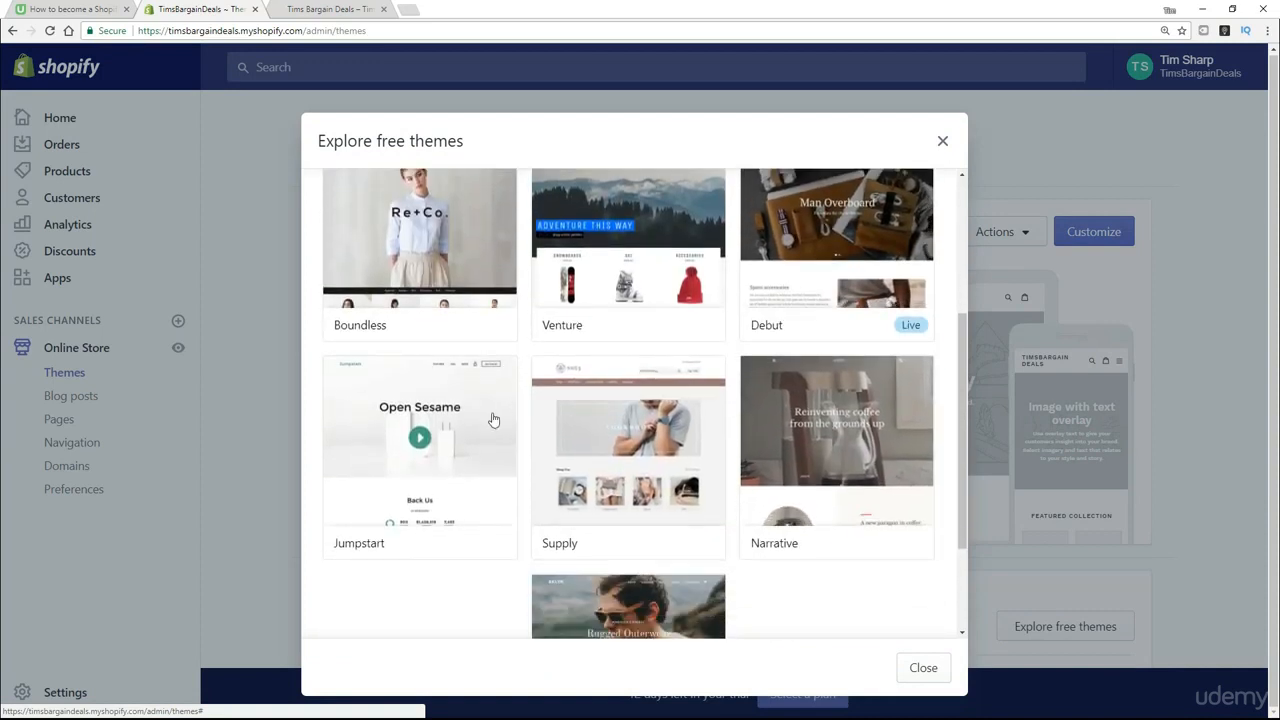
pyautogui.scroll(-3, 715, 641)
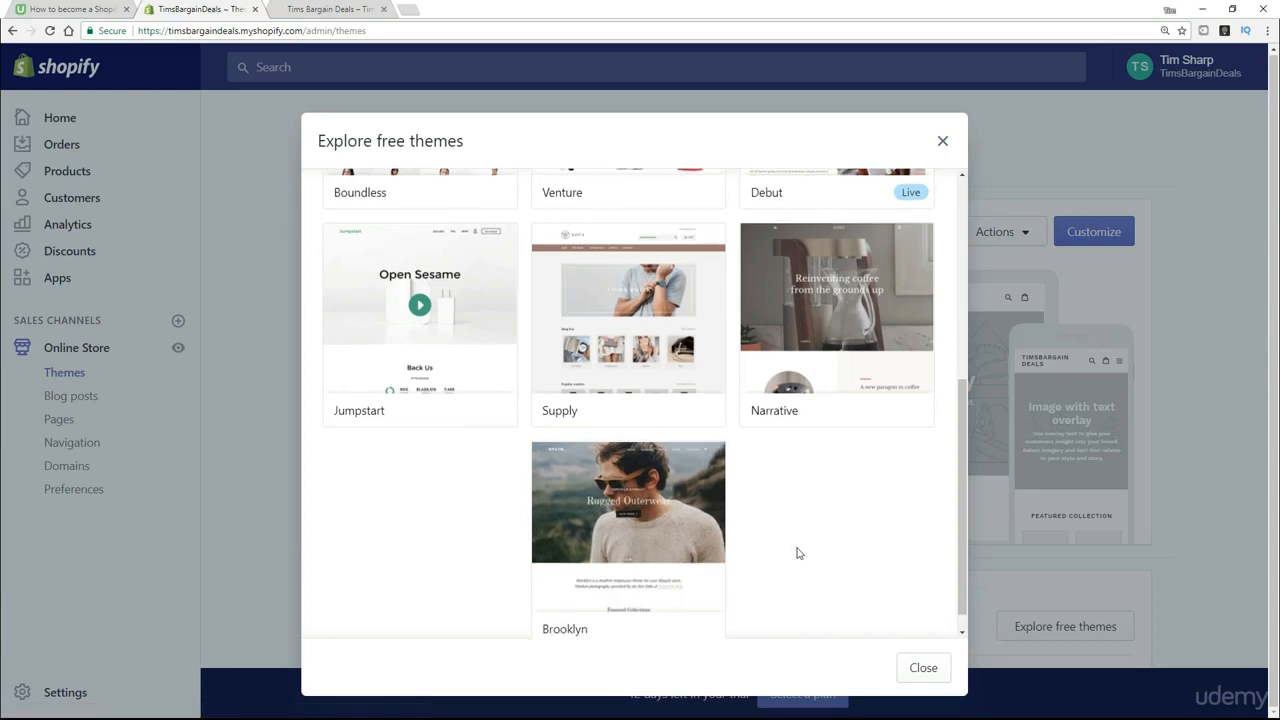
pyautogui.scroll(3, 797, 551)
pyautogui.scroll(1, 798, 553)
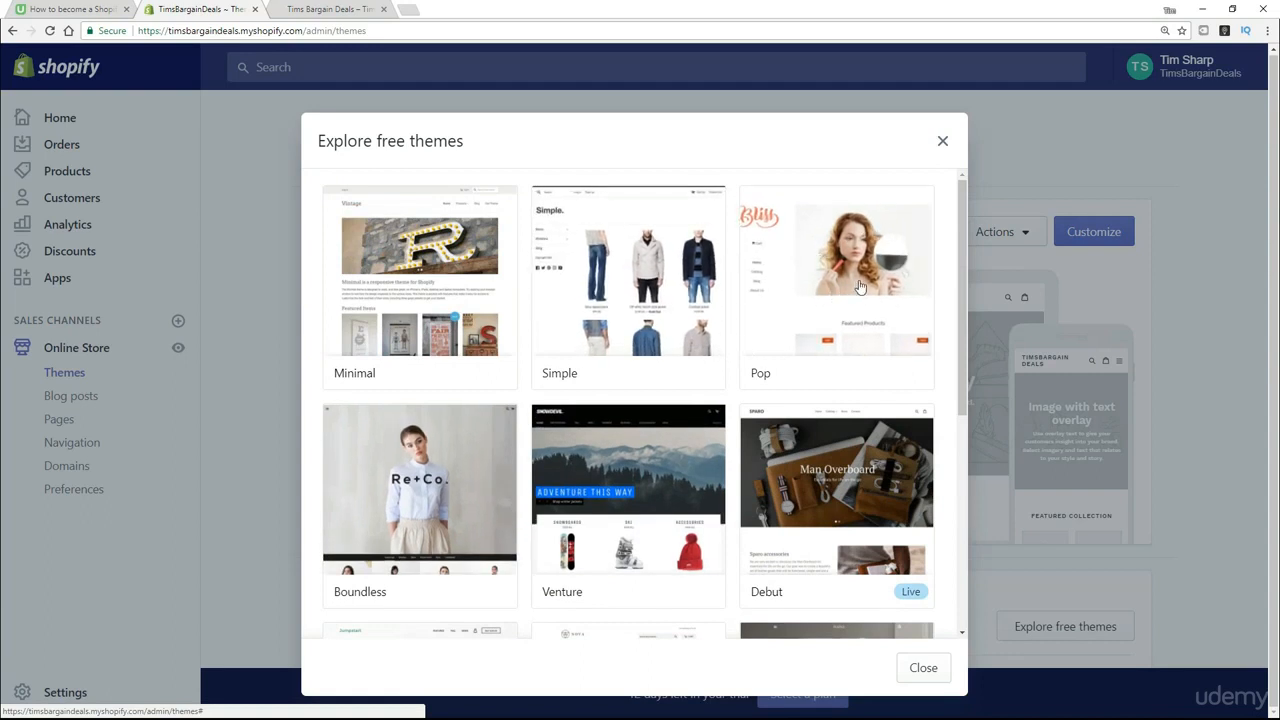
pyautogui.scroll(-2, 862, 288)
pyautogui.scroll(-1, 904, 483)
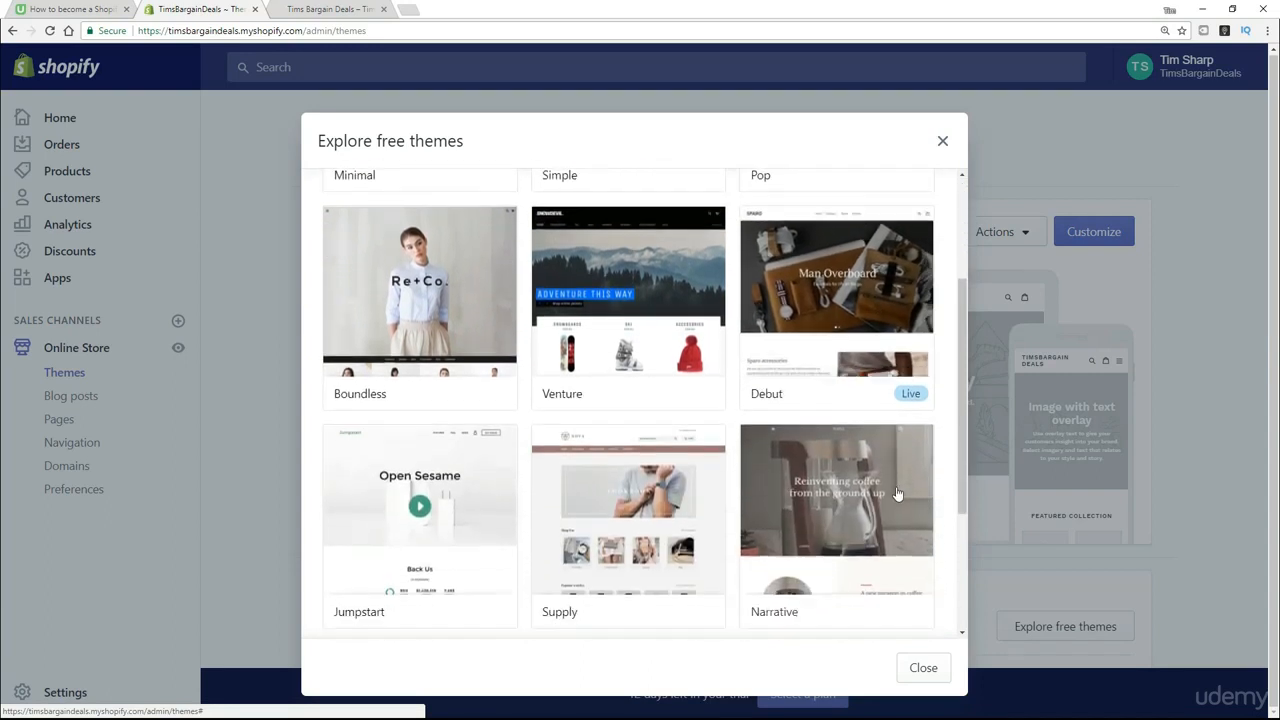
pyautogui.scroll(-2, 855, 512)
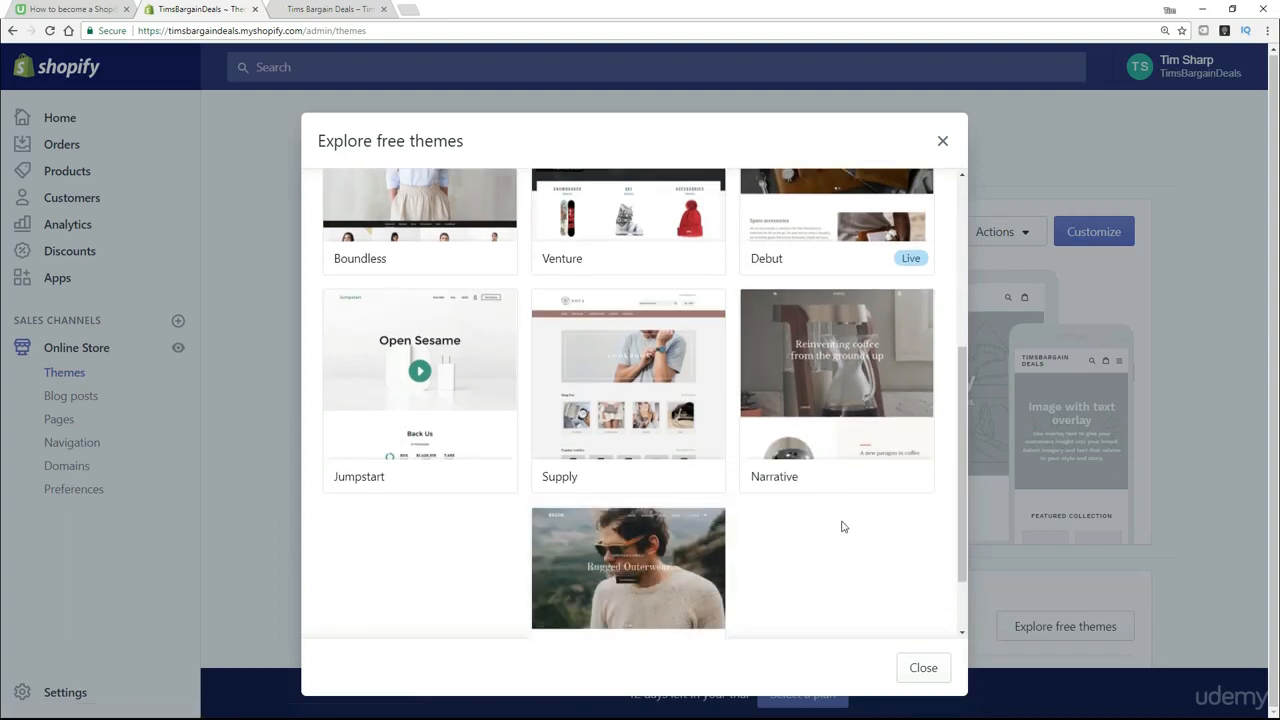
pyautogui.scroll(3, 760, 490)
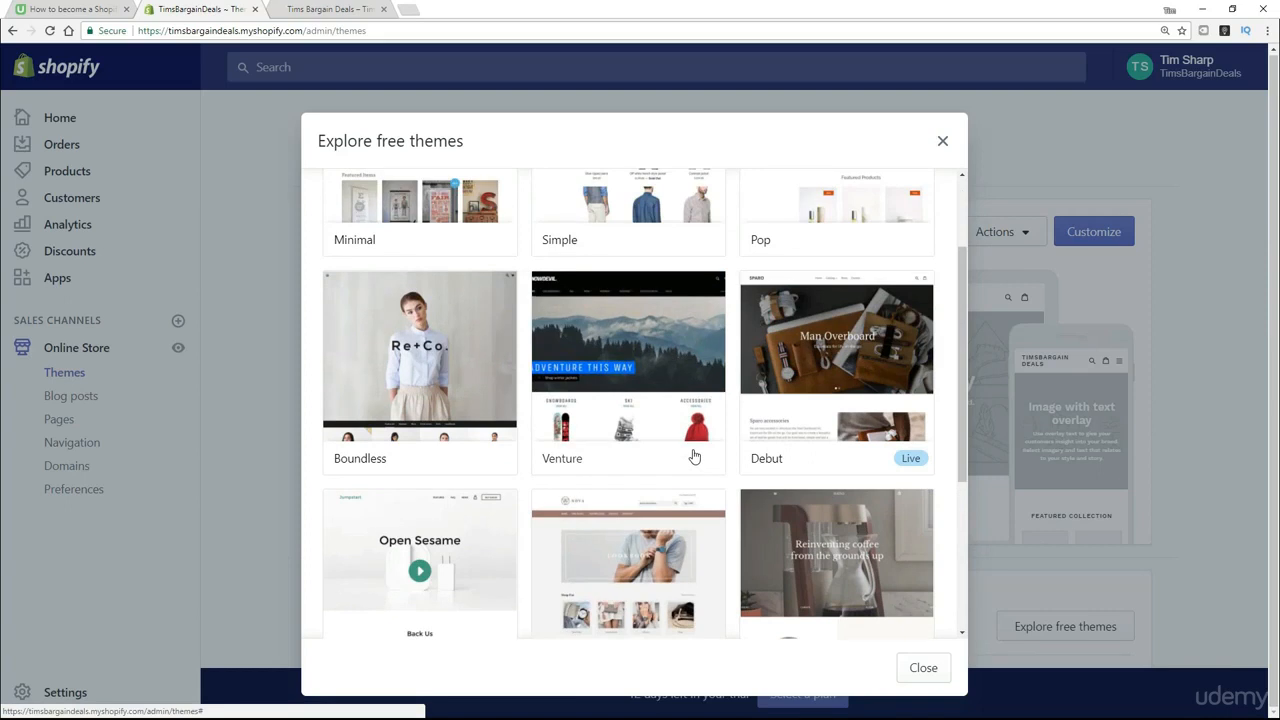
# - Open the Simple theme, compare its Beauty and Light styles, and install it with the Light style
pyautogui.scroll(2, 694, 456)
pyautogui.click(616, 286)
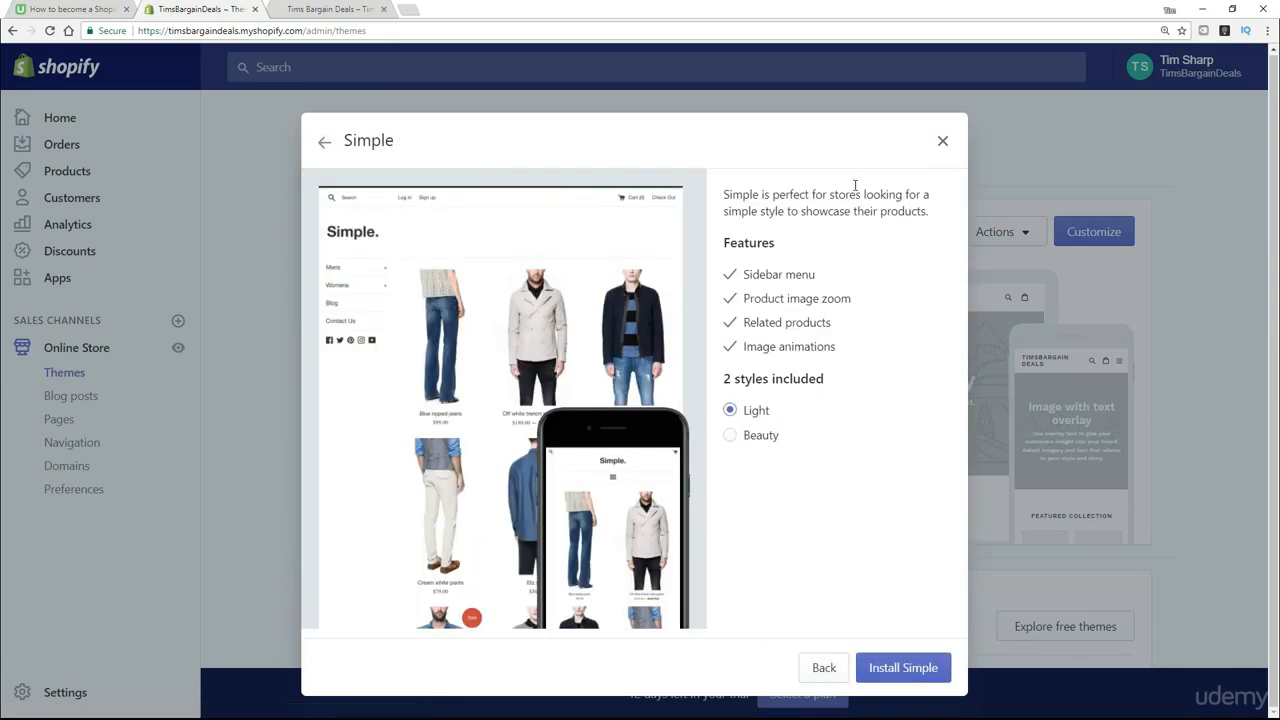
pyautogui.click(738, 445)
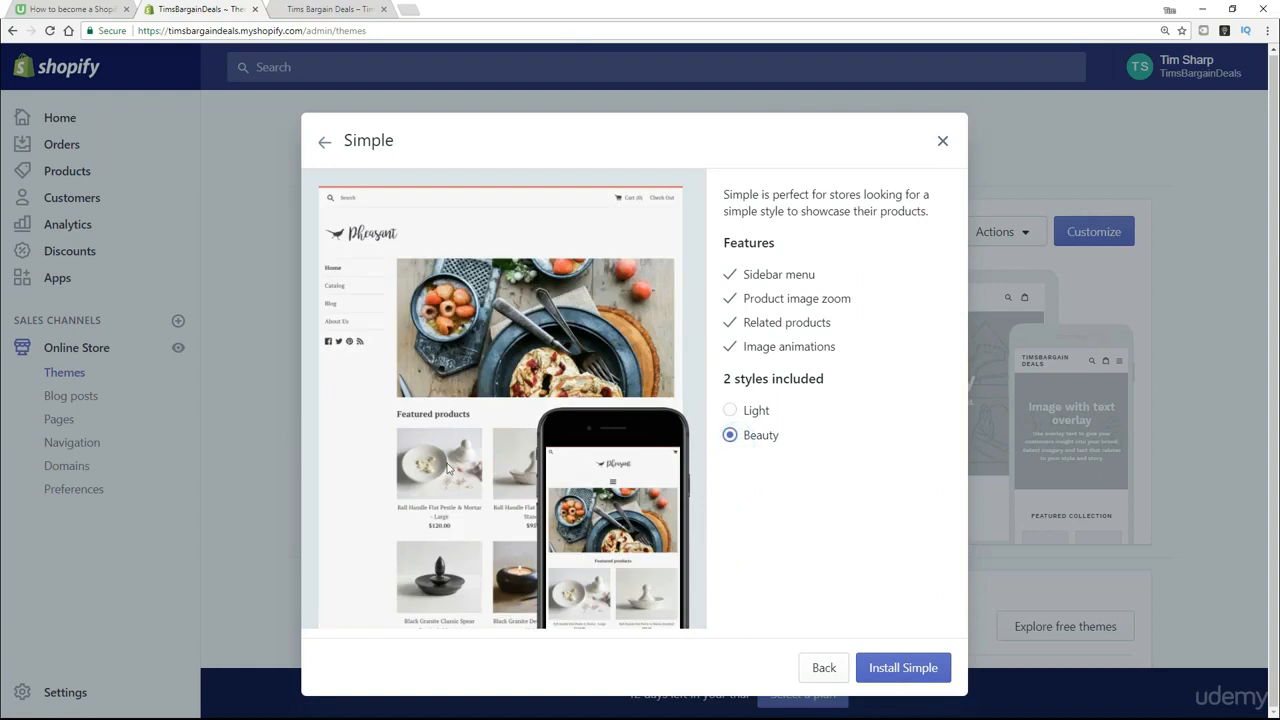
pyautogui.click(733, 415)
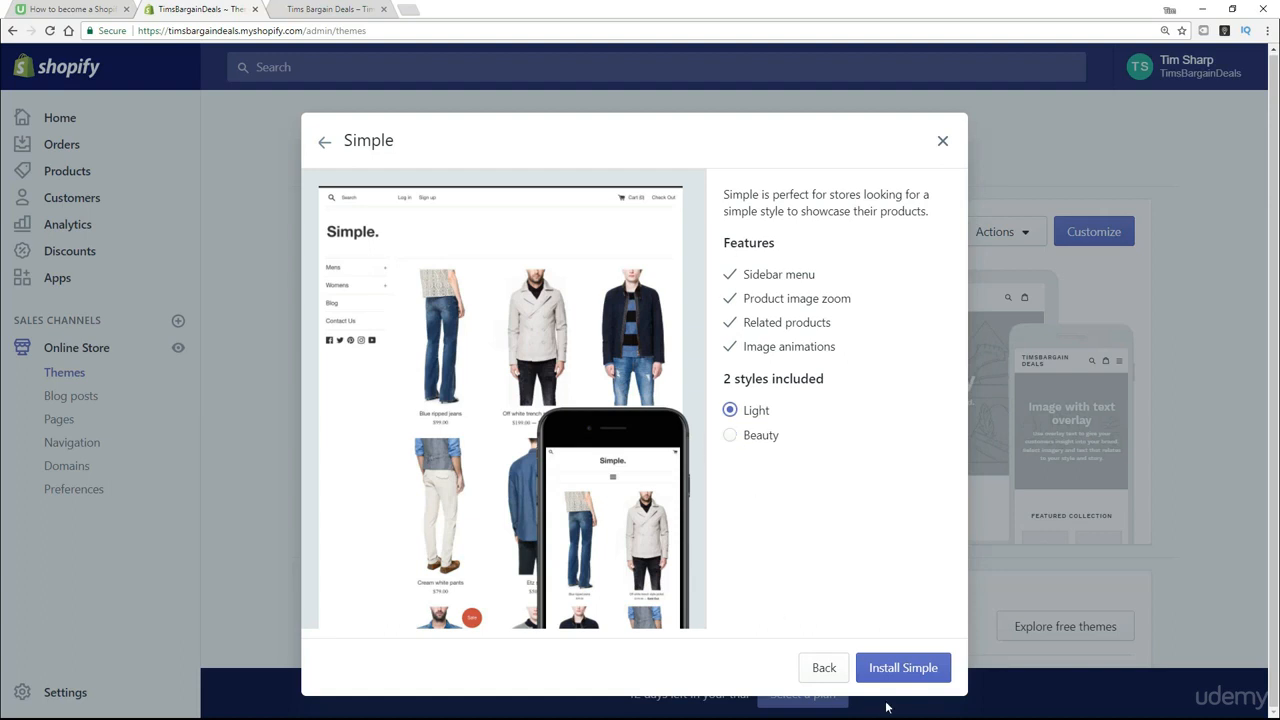
pyautogui.click(903, 668)
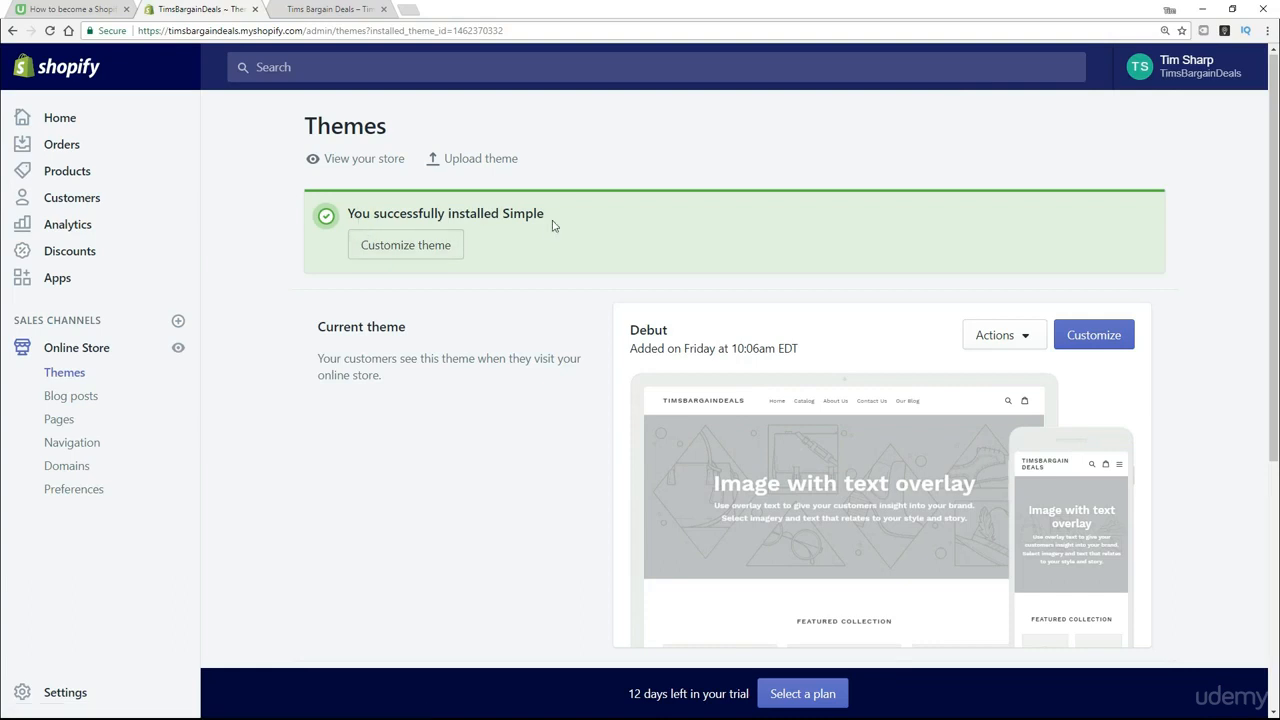
# - Publish the installed Simple theme from the store's additional themes and confirm the publication
pyautogui.scroll(-3, 540, 365)
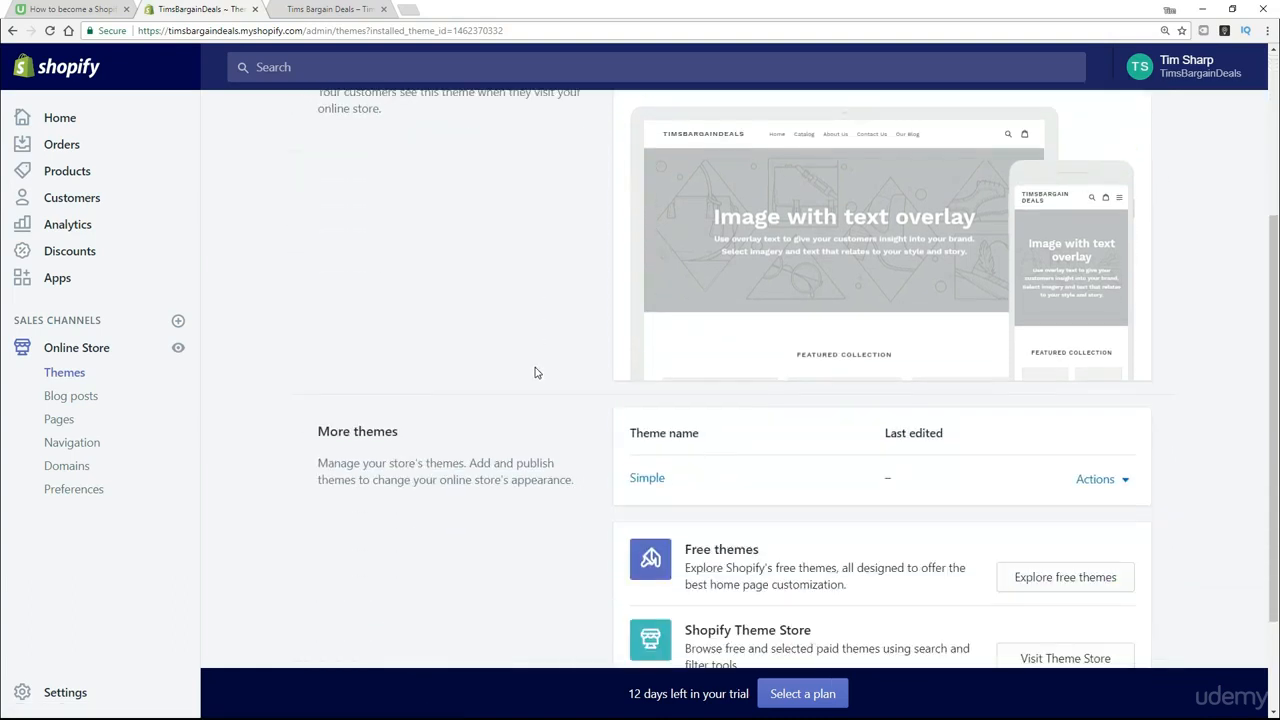
pyautogui.scroll(-1, 535, 372)
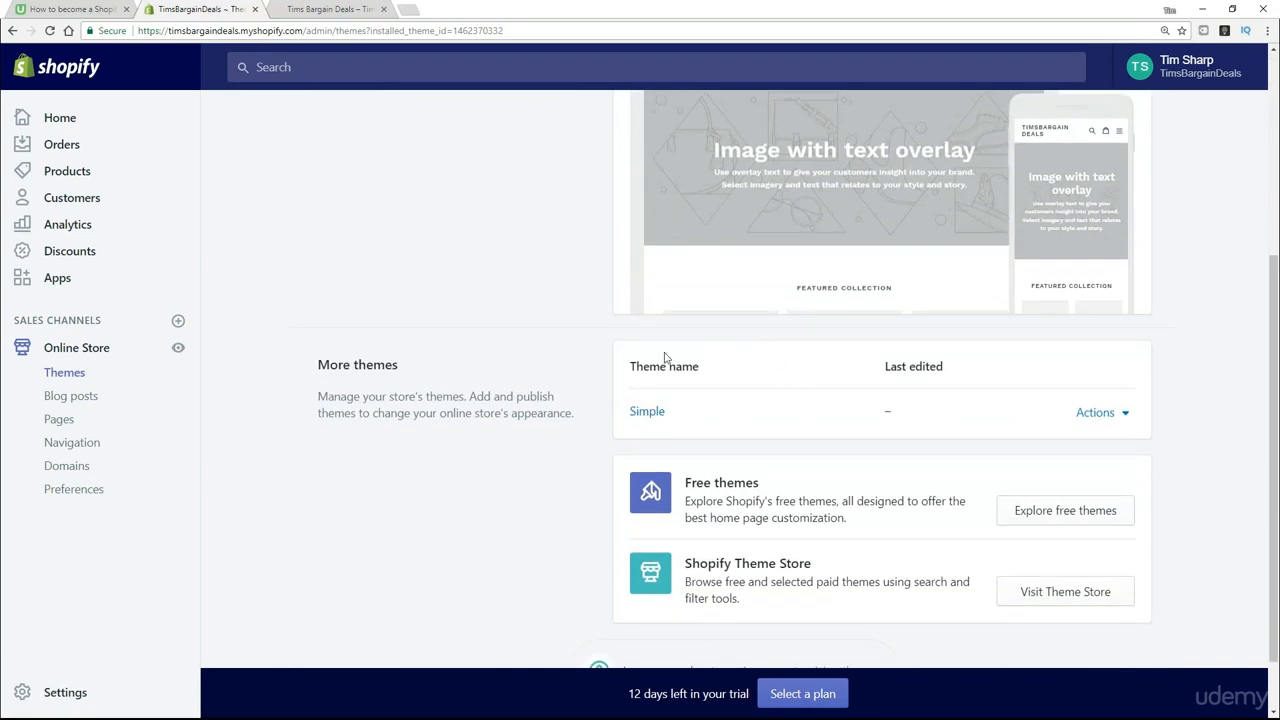
pyautogui.click(1125, 414)
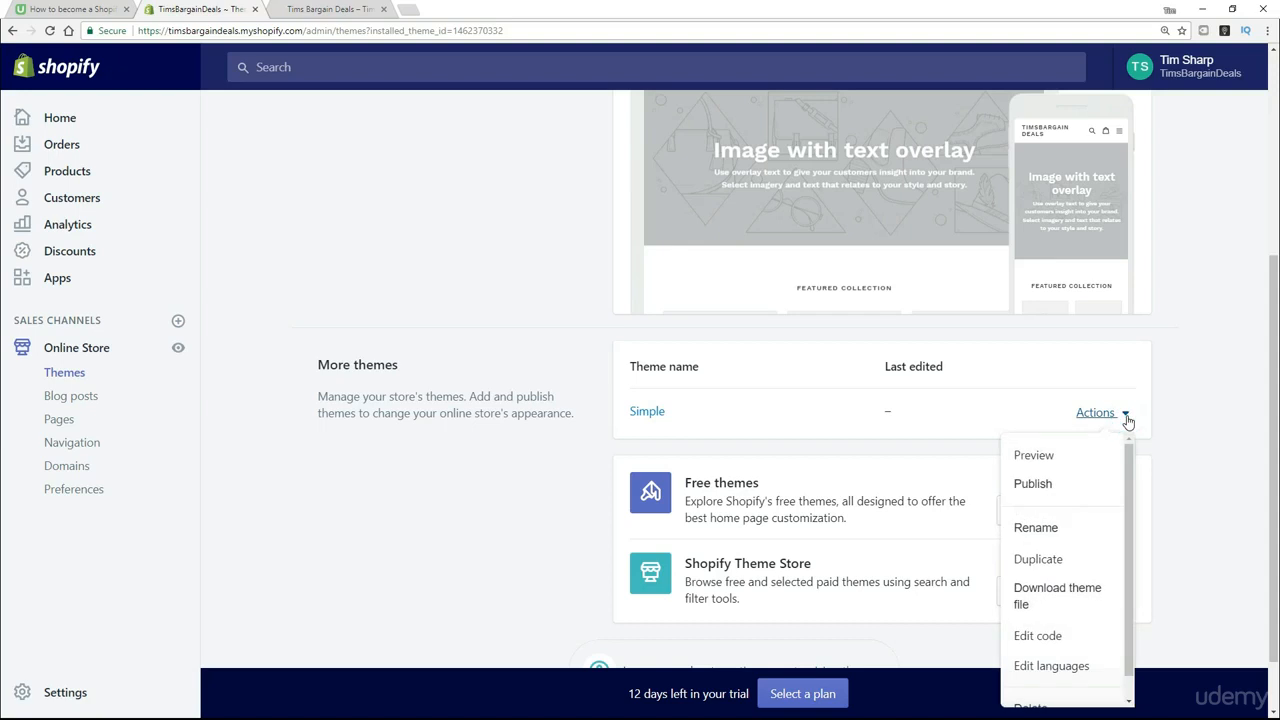
pyautogui.click(1041, 486)
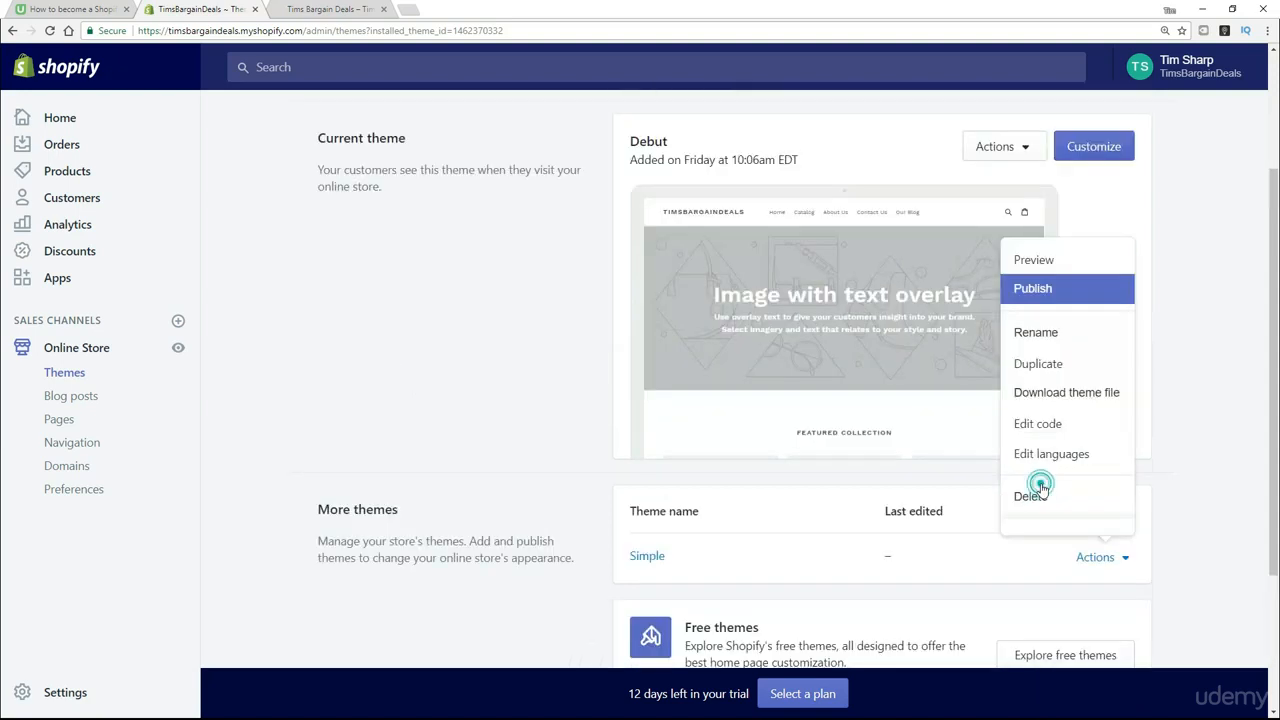
pyautogui.click(845, 281)
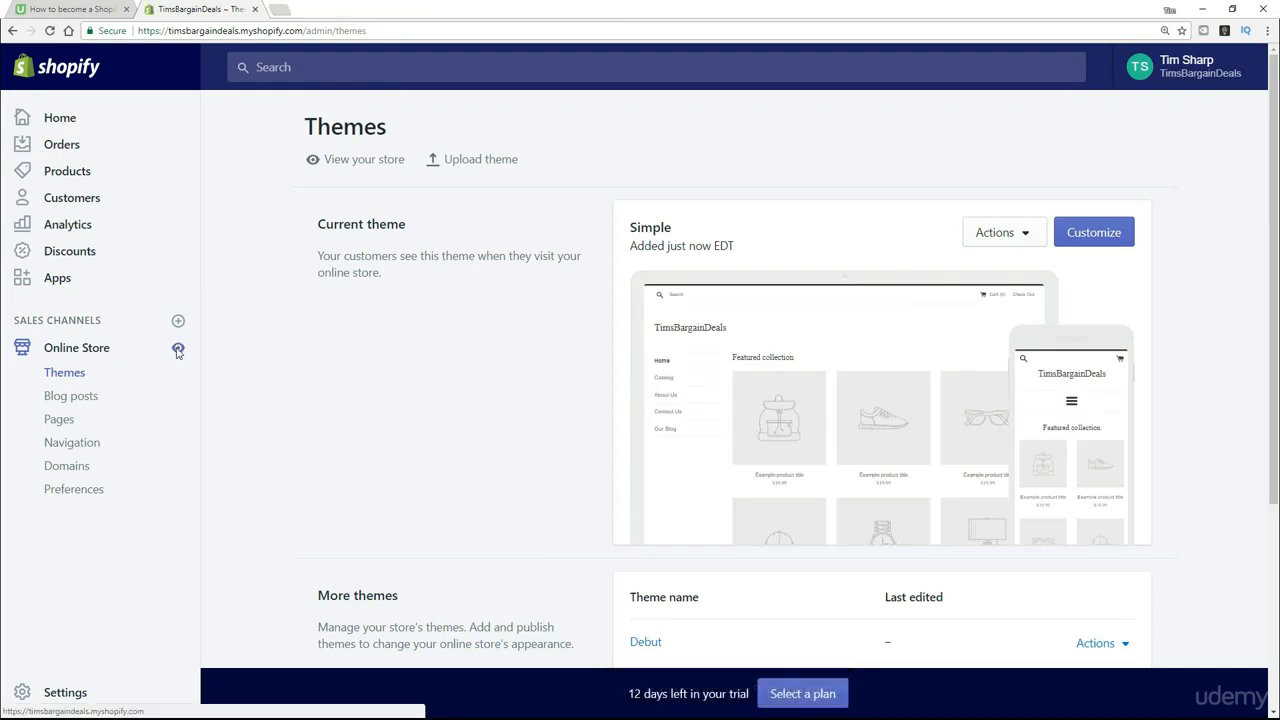
# - View the live online store and examine its home page from the store name down to the footer
pyautogui.click(178, 351)
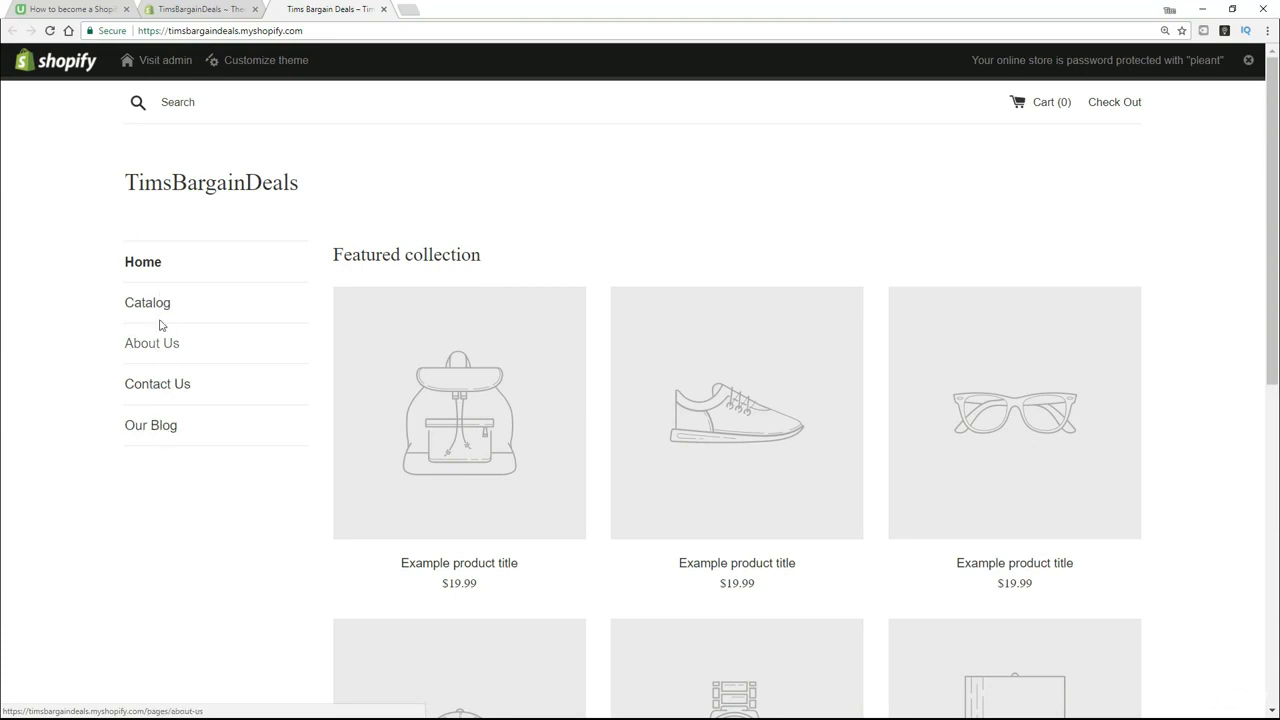
pyautogui.moveTo(328, 190); pyautogui.dragTo(211, 151)
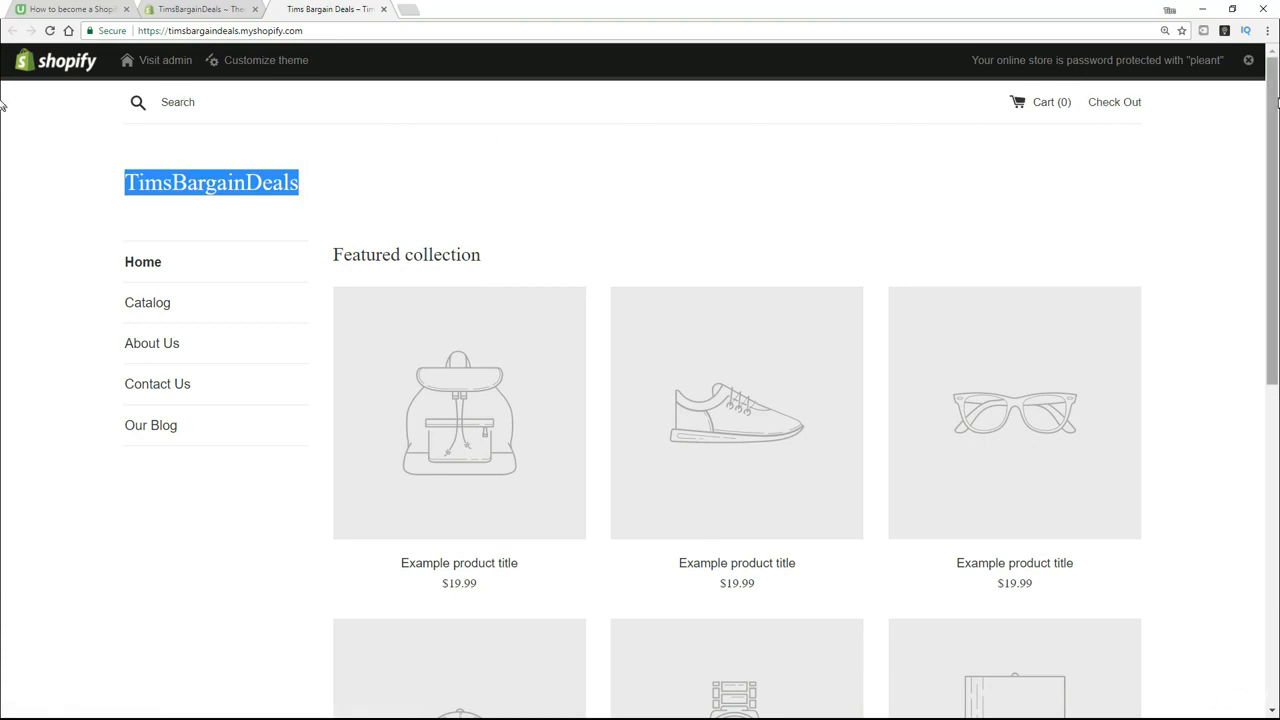
pyautogui.scroll(-7, 3, 280)
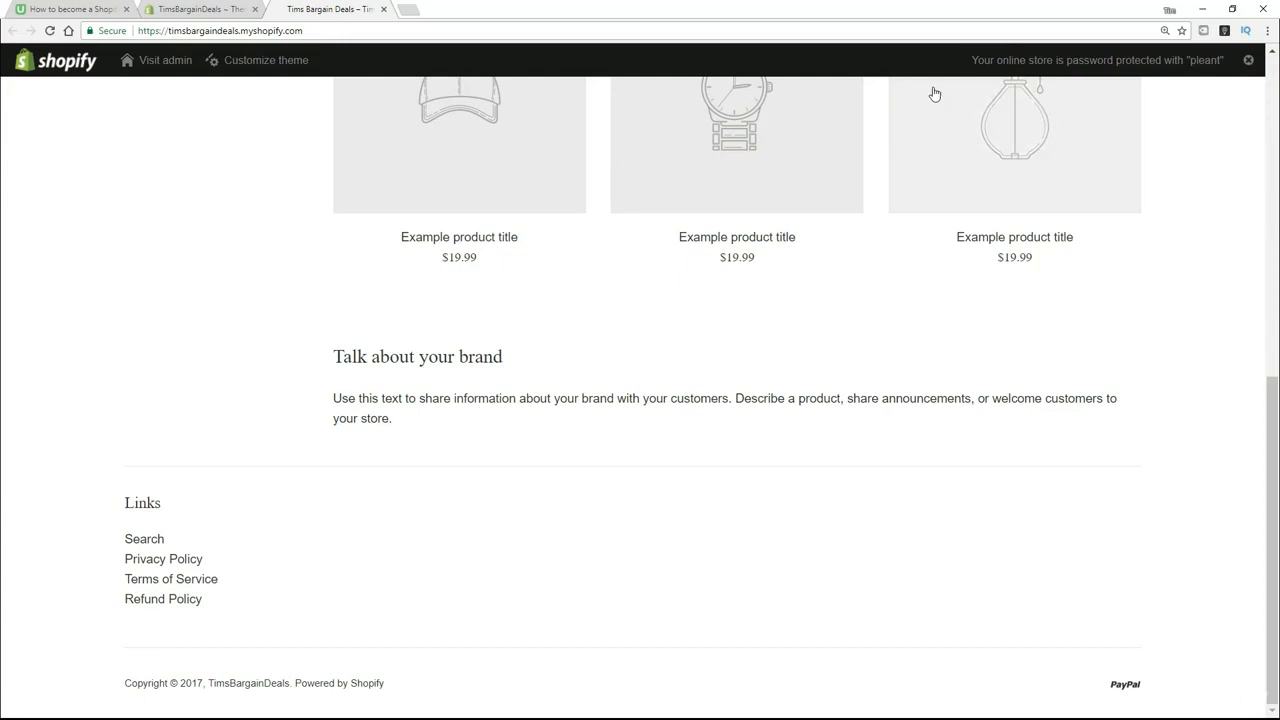
pyautogui.scroll(5, 626, 589)
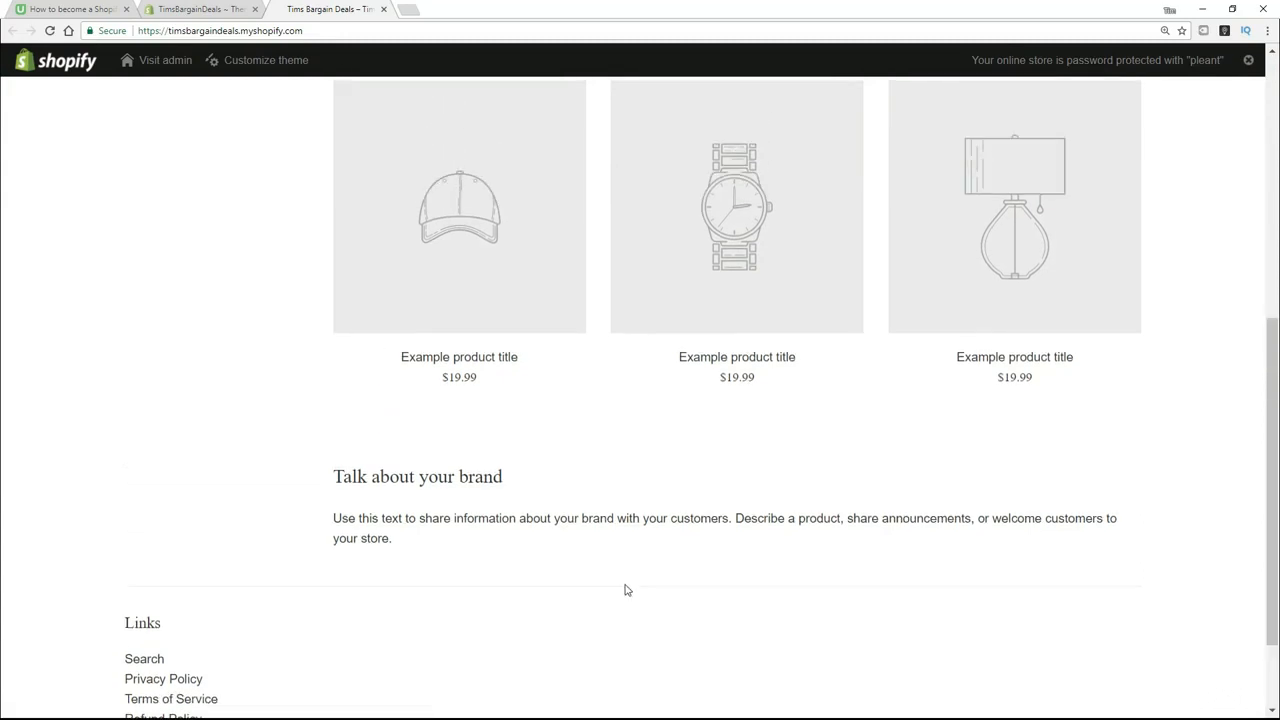
pyautogui.scroll(2, 536, 584)
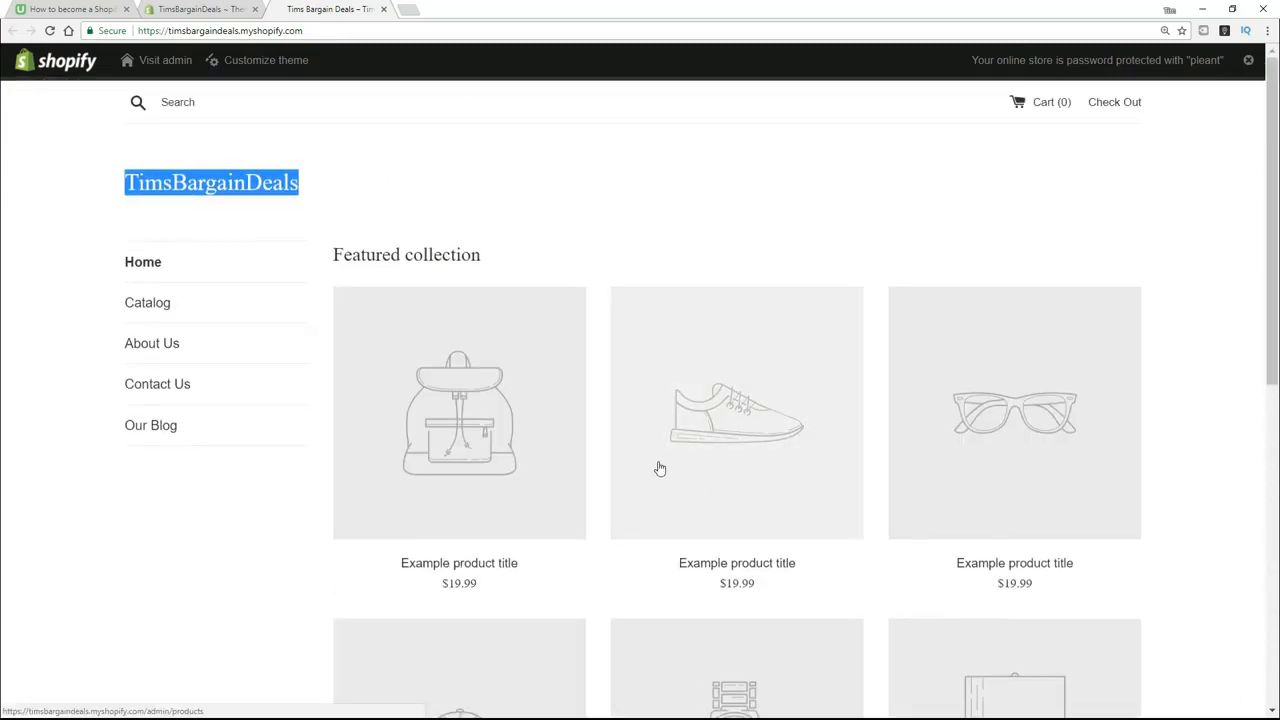
# - Return to the store's theme administration and install the free Brooklyn theme with the Playful style
pyautogui.click(193, 10)
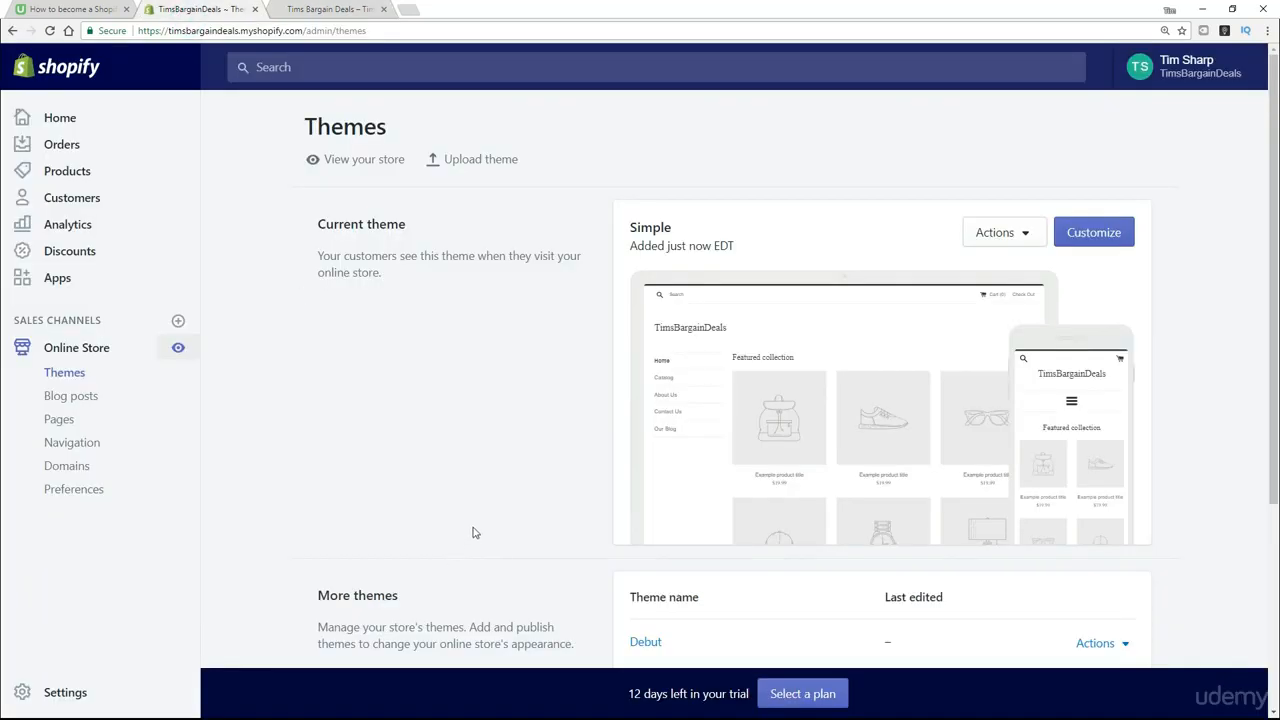
pyautogui.scroll(-2, 474, 505)
pyautogui.click(1093, 550)
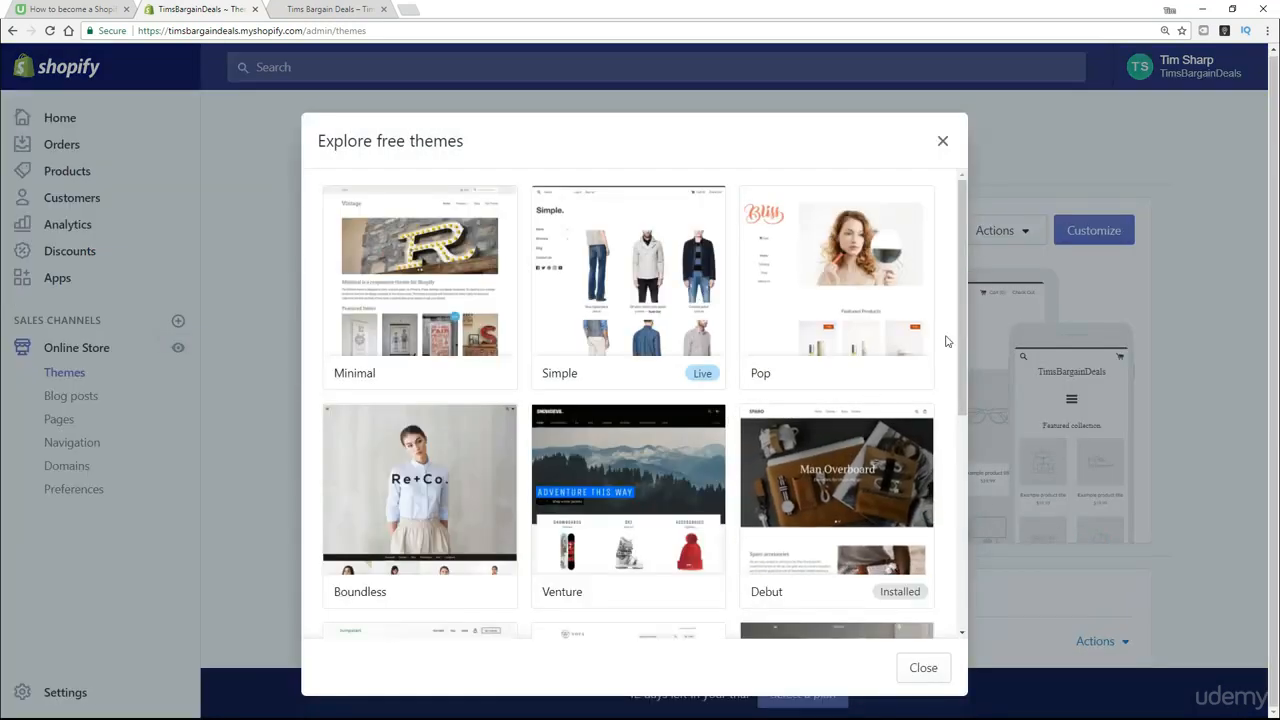
pyautogui.moveTo(962, 311); pyautogui.dragTo(951, 569)
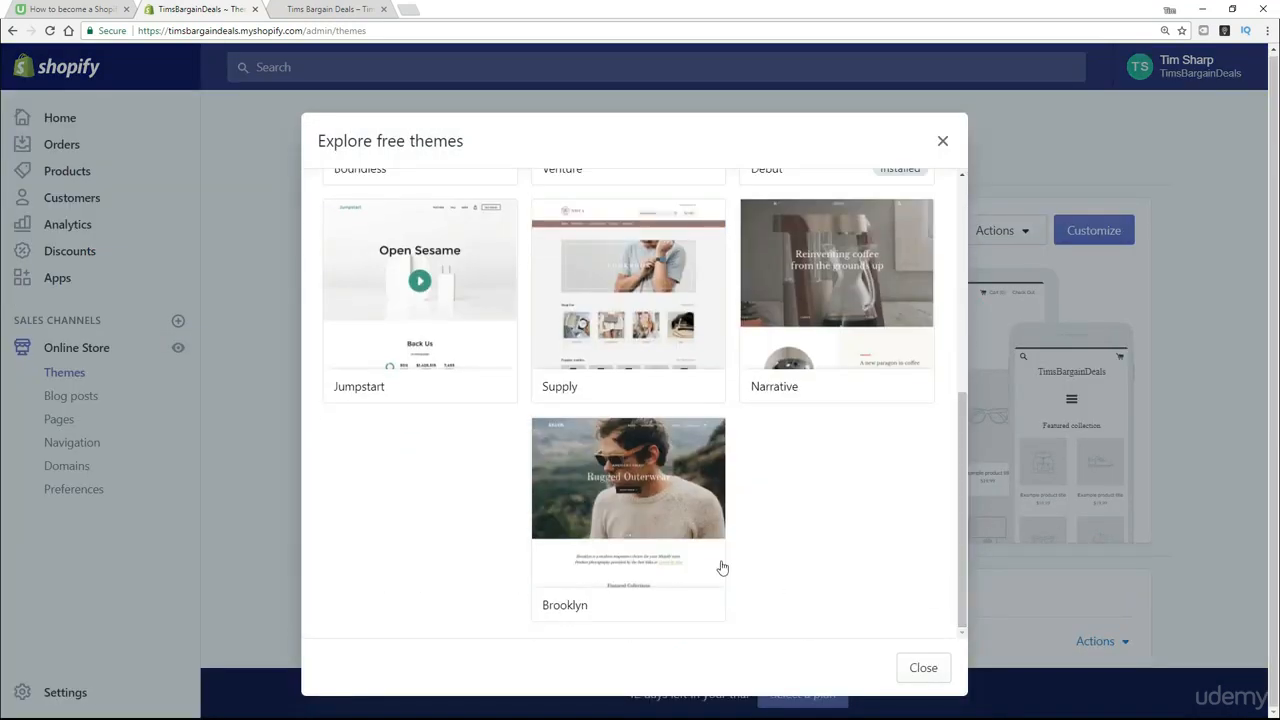
pyautogui.click(648, 505)
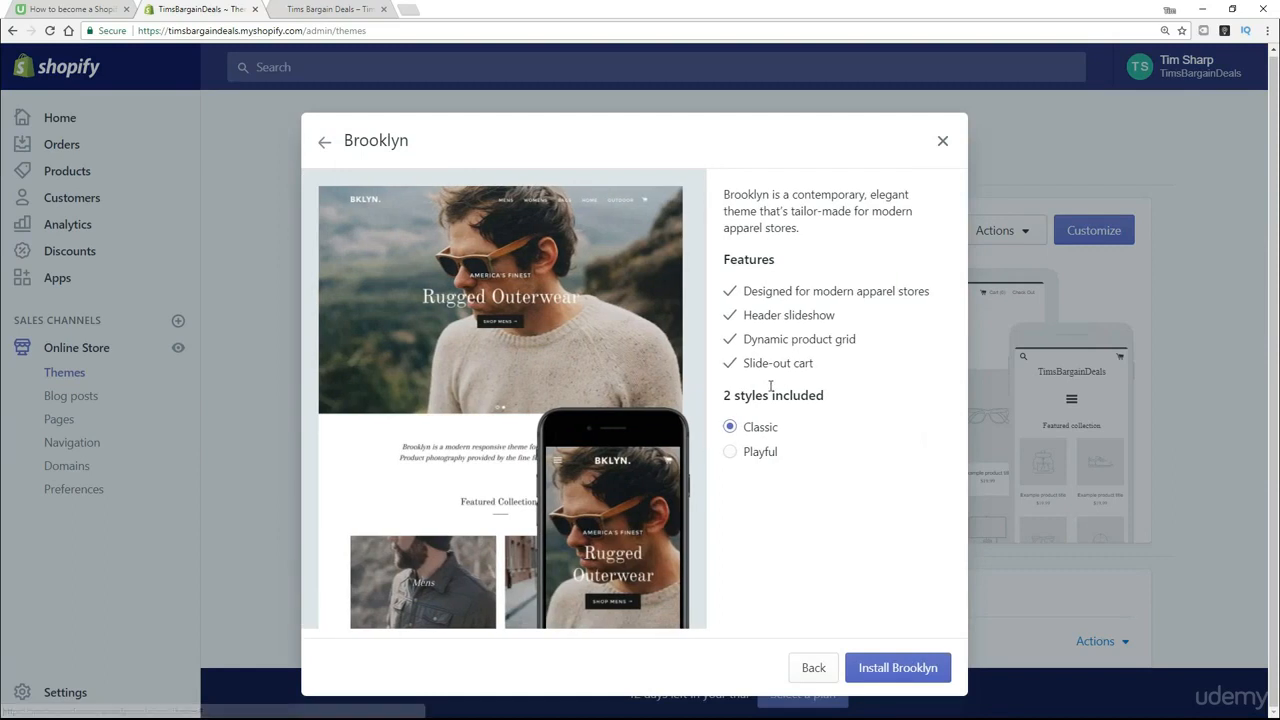
pyautogui.click(734, 457)
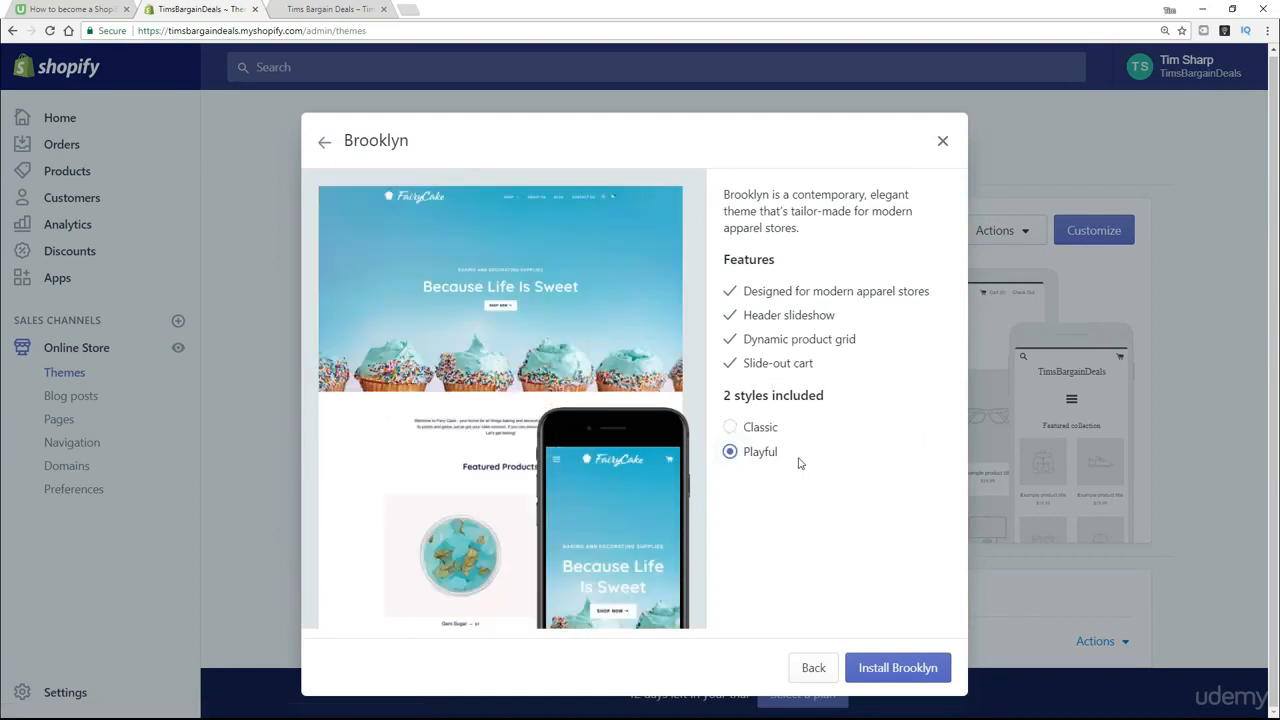
pyautogui.click(734, 430)
pyautogui.click(730, 451)
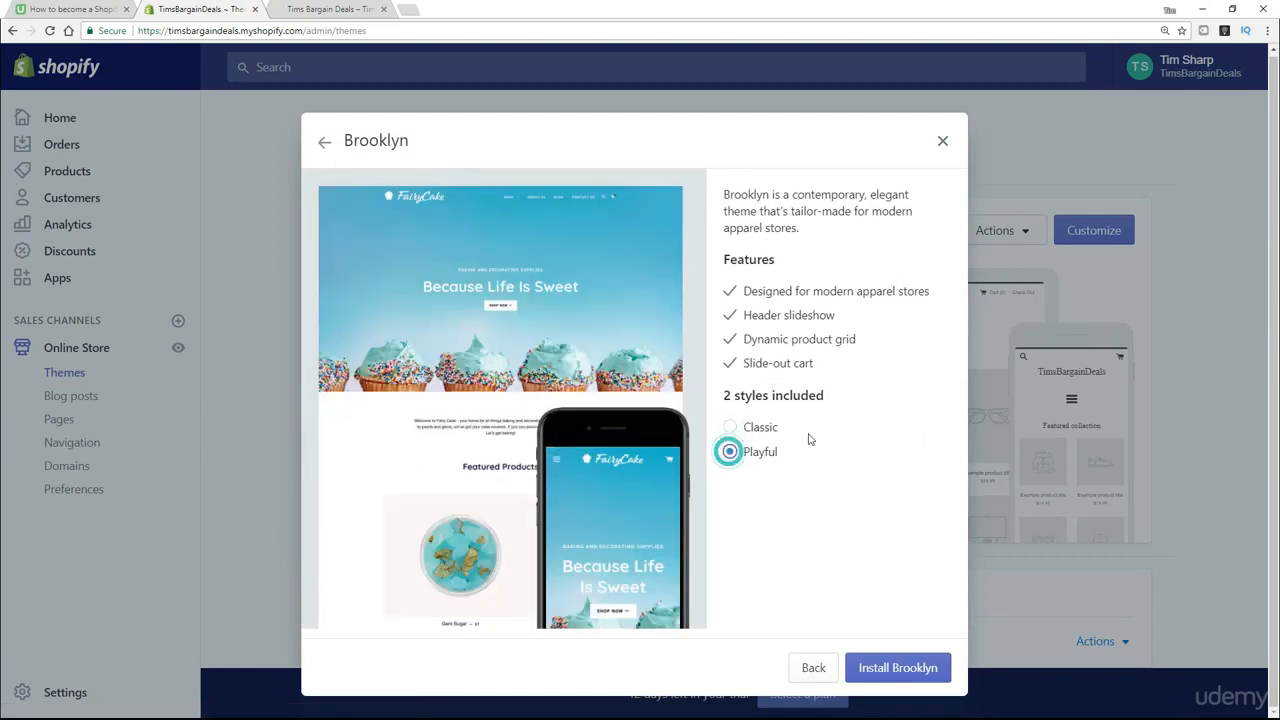
pyautogui.click(889, 678)
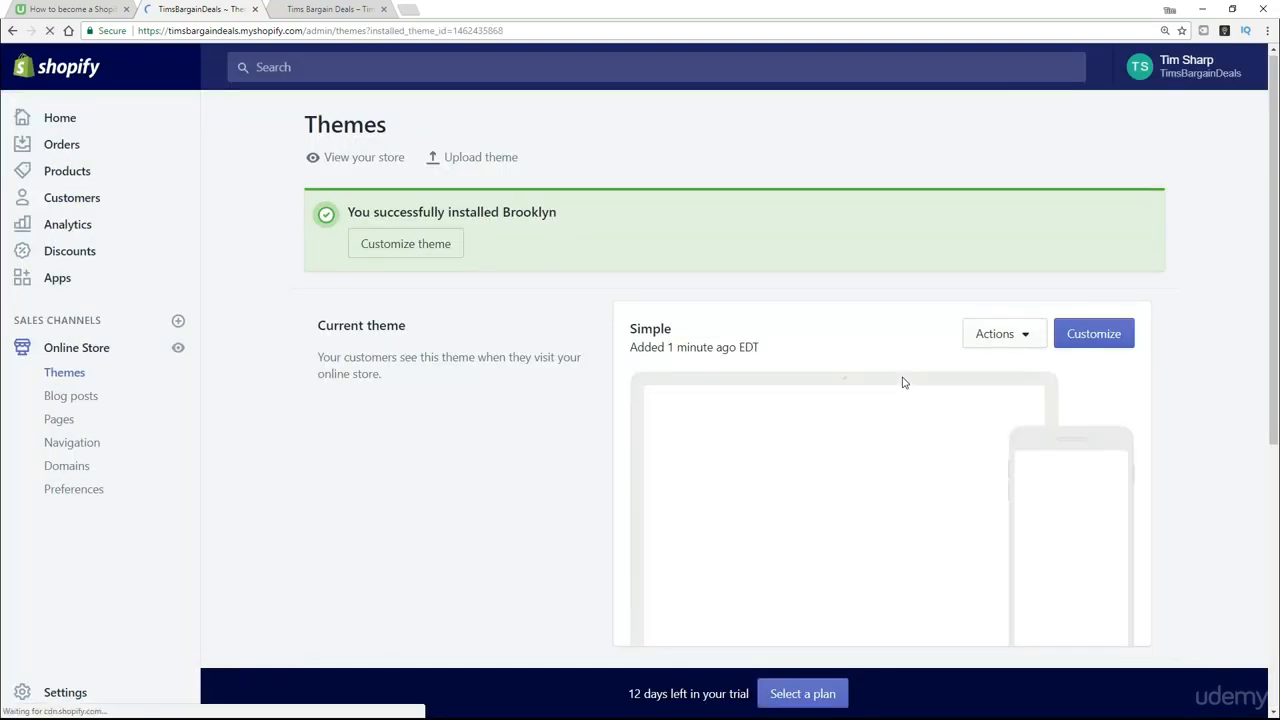
# - Publish the installed Brooklyn theme in place of the Simple theme and confirm the publication
pyautogui.scroll(-3, 885, 360)
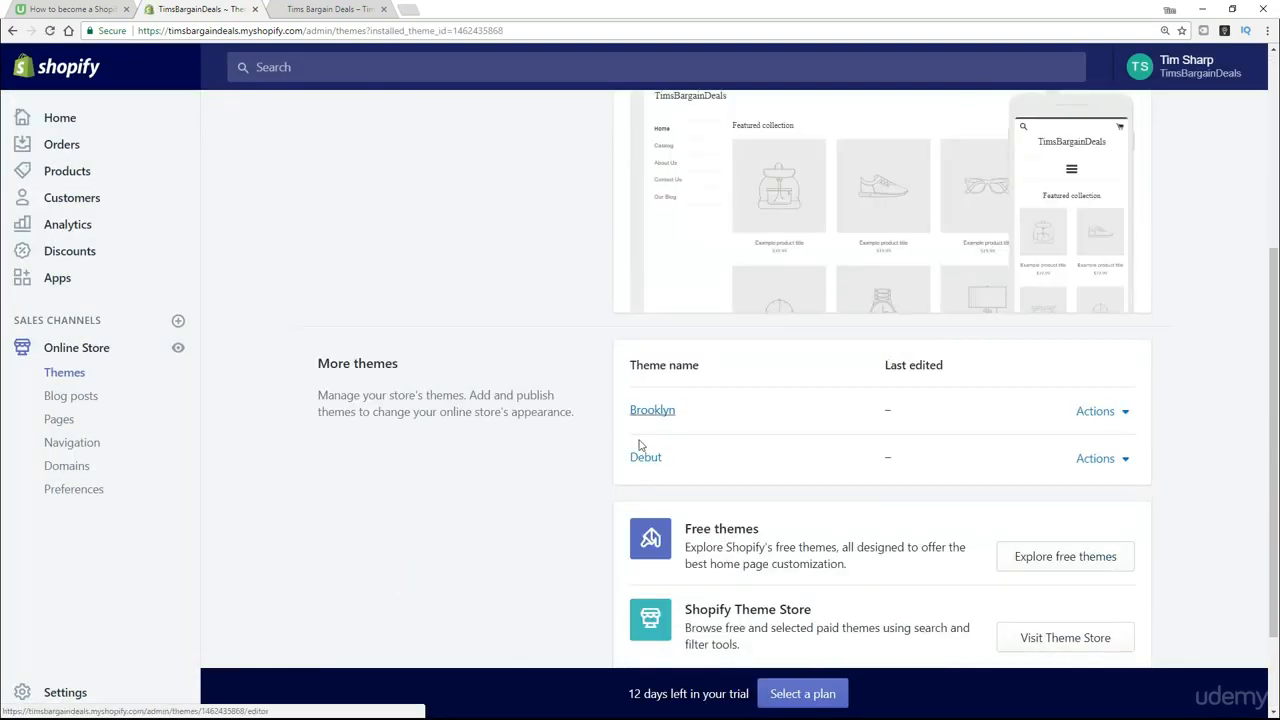
pyautogui.click(1124, 421)
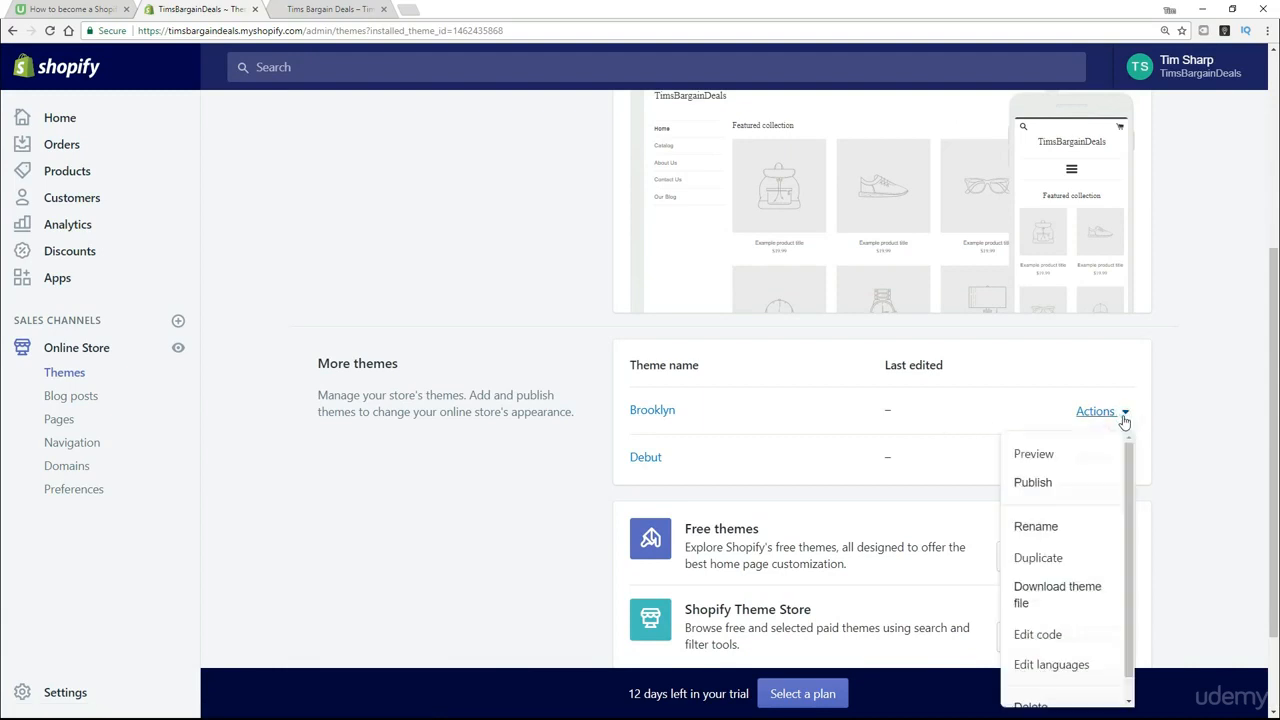
pyautogui.click(1033, 483)
pyautogui.click(844, 284)
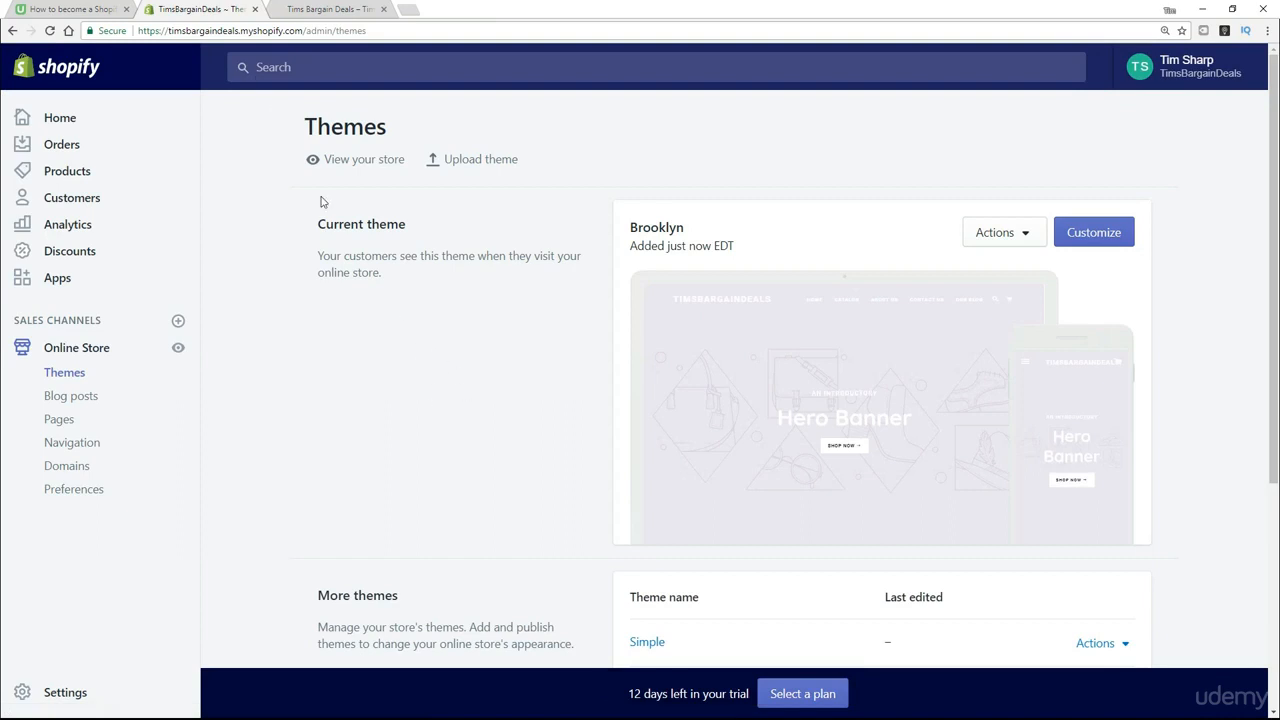
# - Switch to the open storefront page and reload it to view the store with the Brooklyn theme
pyautogui.click(300, 9)
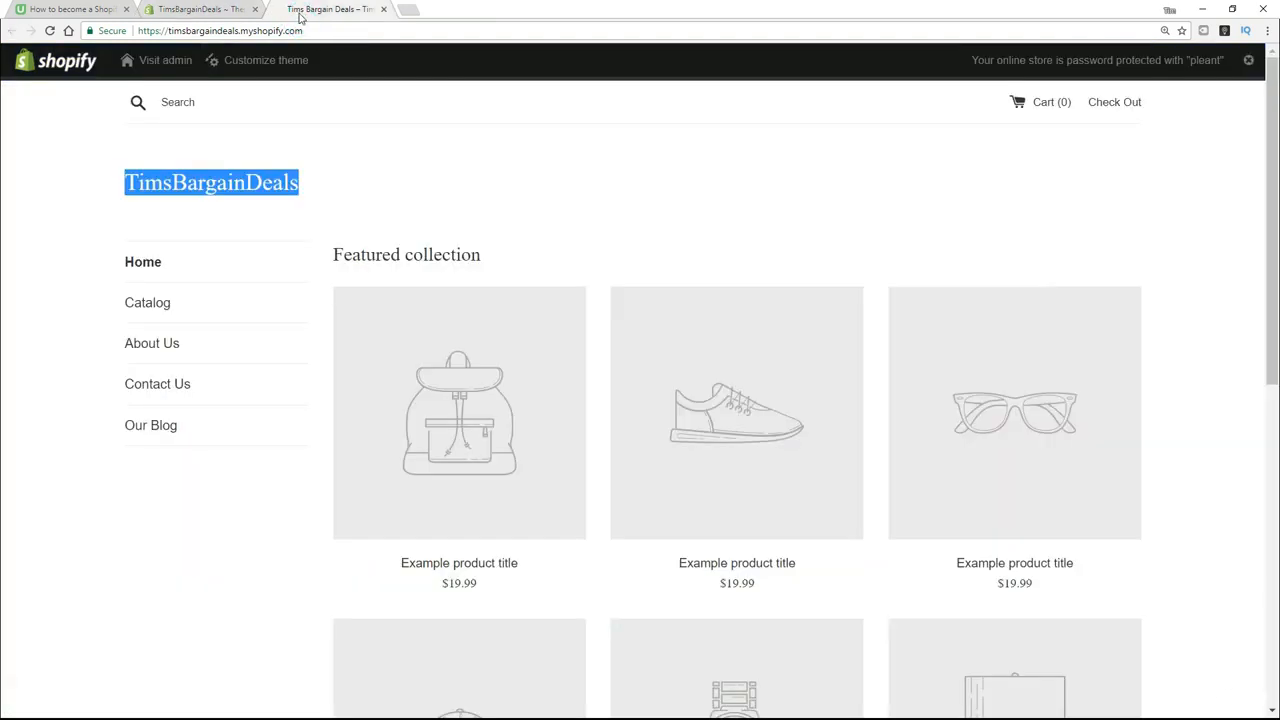
pyautogui.click(49, 32)
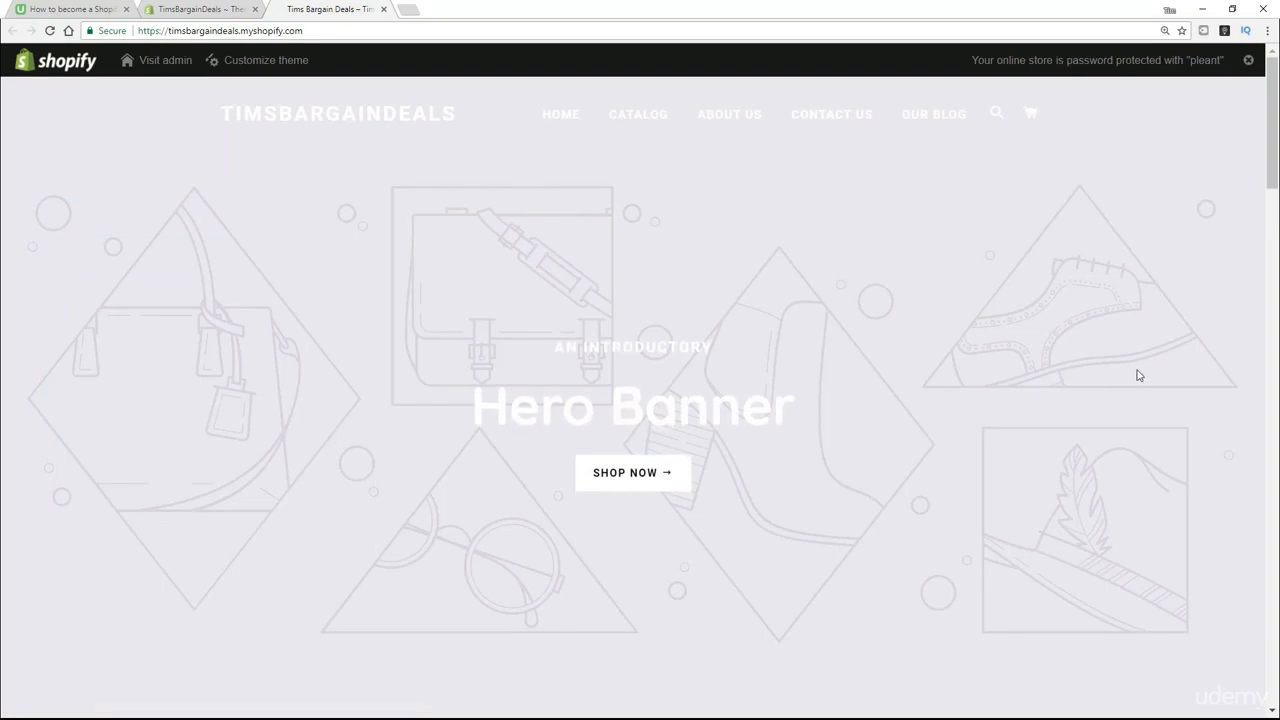
# - Examine the storefront's home page with the Brooklyn theme, from the hero banner down to the image-with-text sections and footer
pyautogui.scroll(-7, 1090, 383)
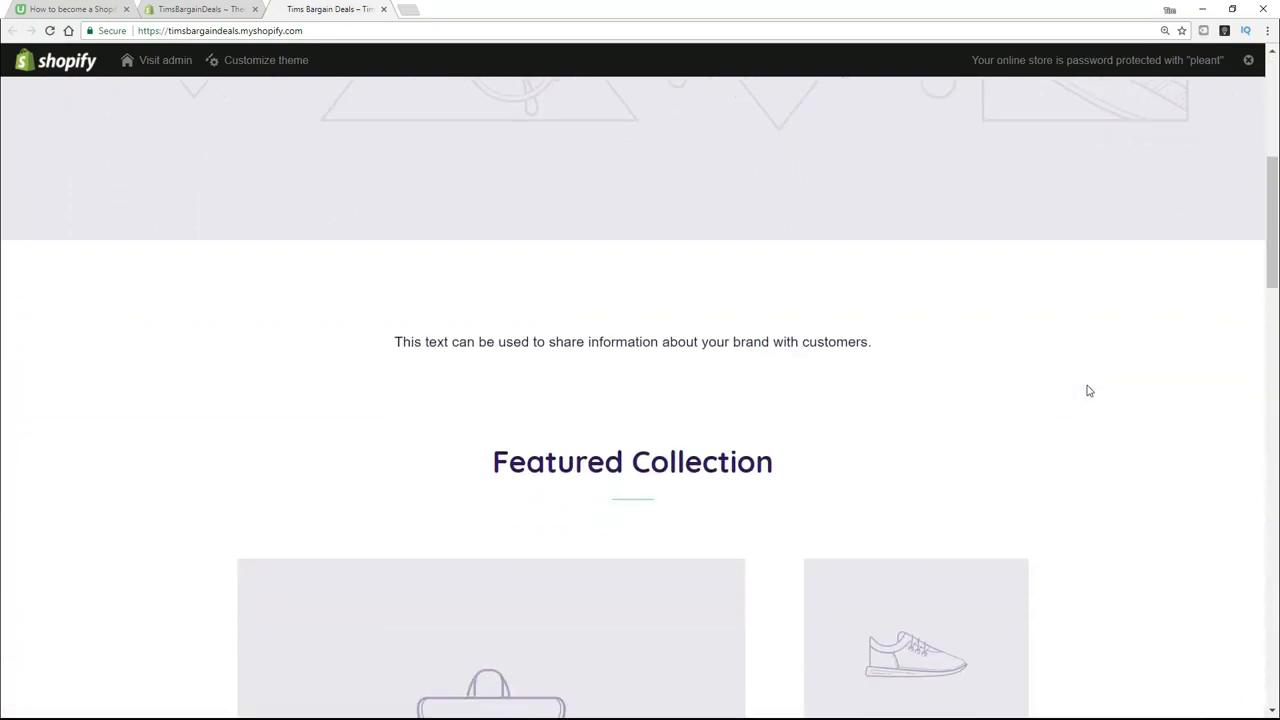
pyautogui.scroll(-1, 1090, 391)
pyautogui.scroll(-4, 1089, 391)
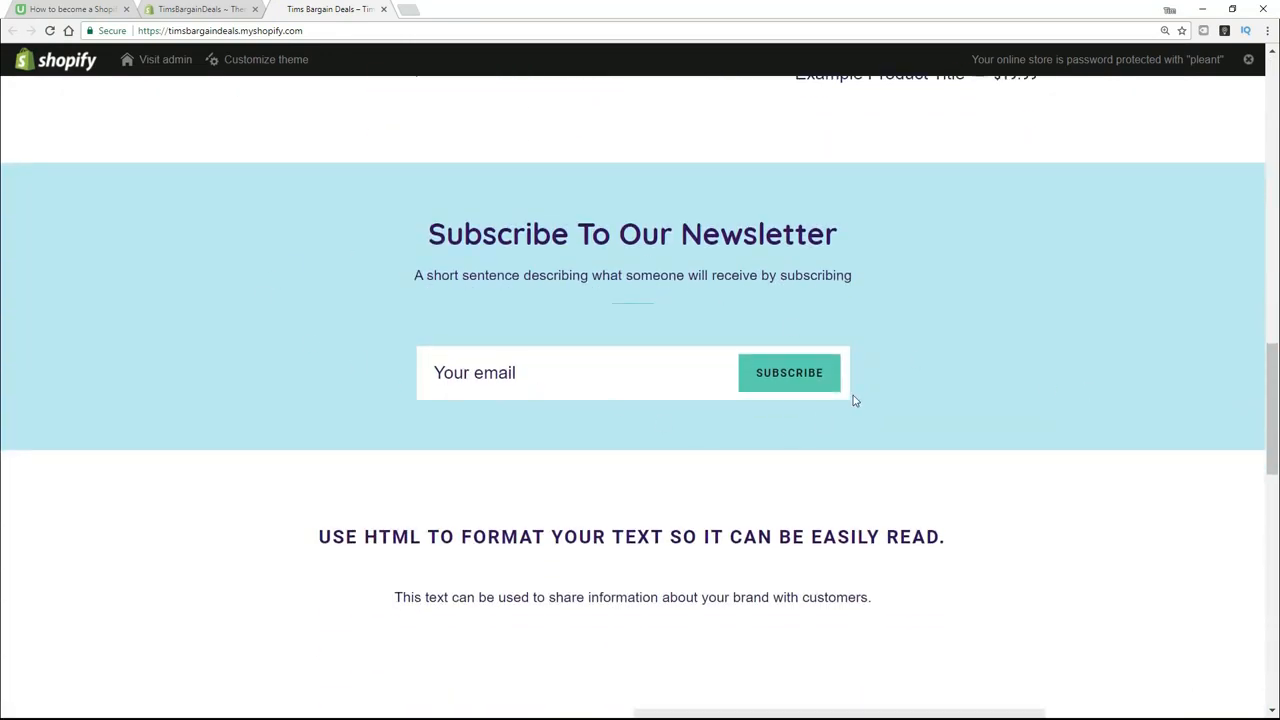
pyautogui.scroll(-4, 857, 403)
pyautogui.scroll(-5, 490, 456)
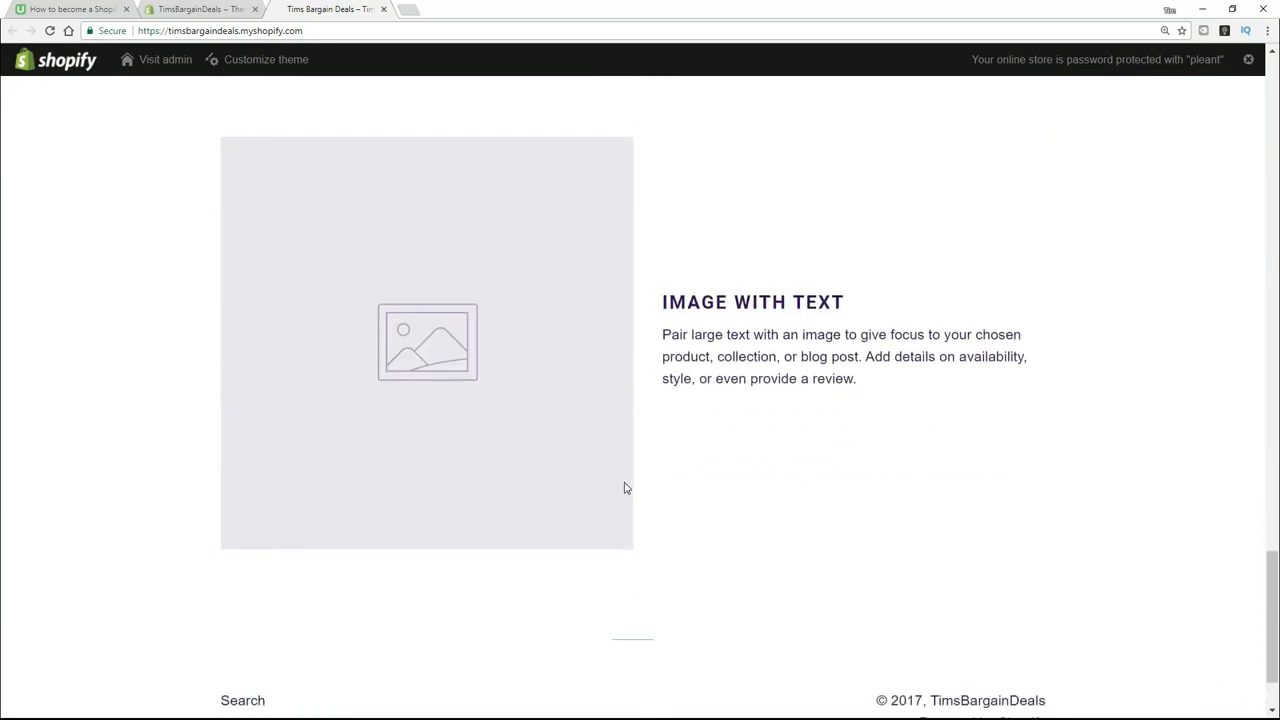
pyautogui.scroll(5, 603, 417)
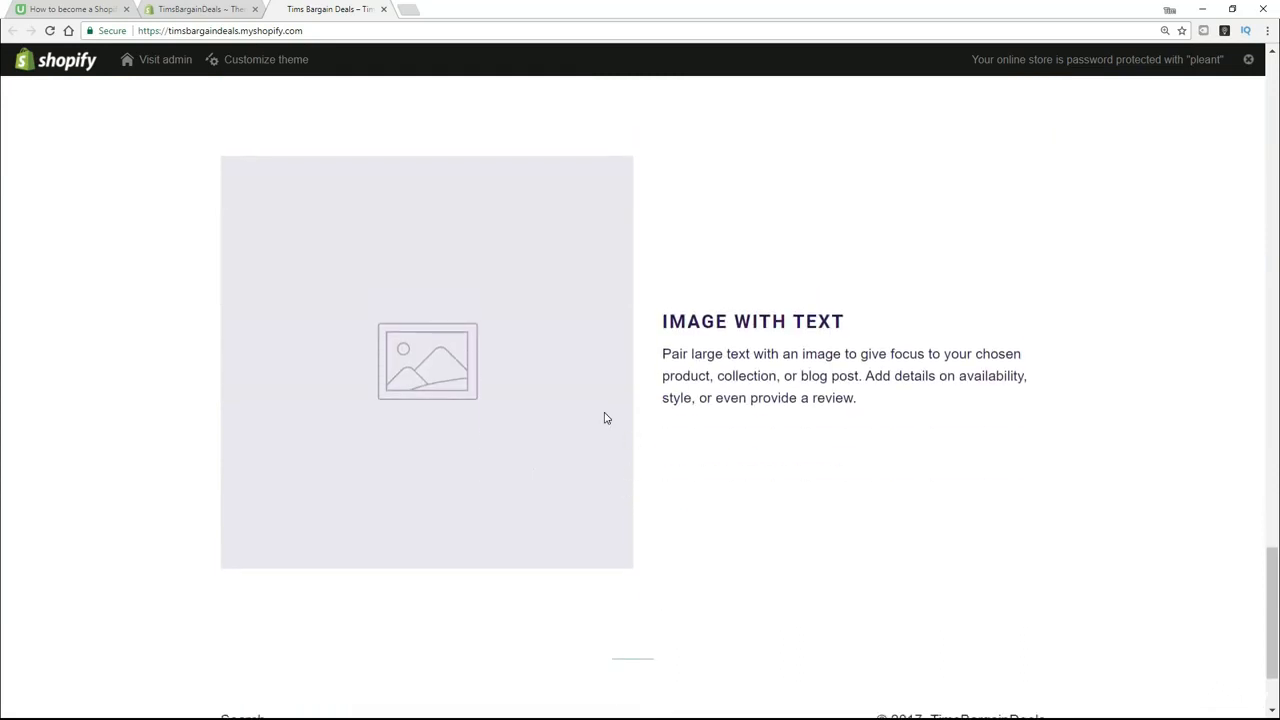
# - Return to the store's theme administration, open the Shopify Theme Store and look through its recommended, trending, imagery and industry sections
pyautogui.click(214, 10)
pyautogui.scroll(-4, 403, 365)
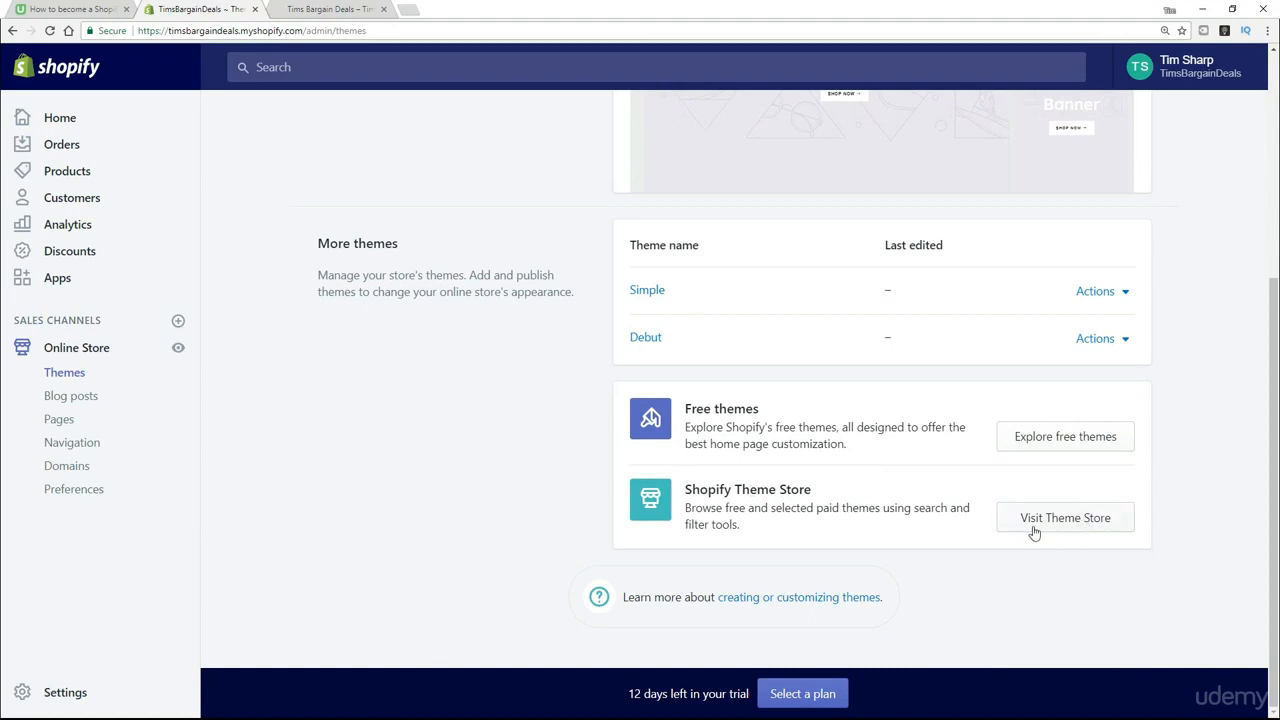
pyautogui.click(1079, 520)
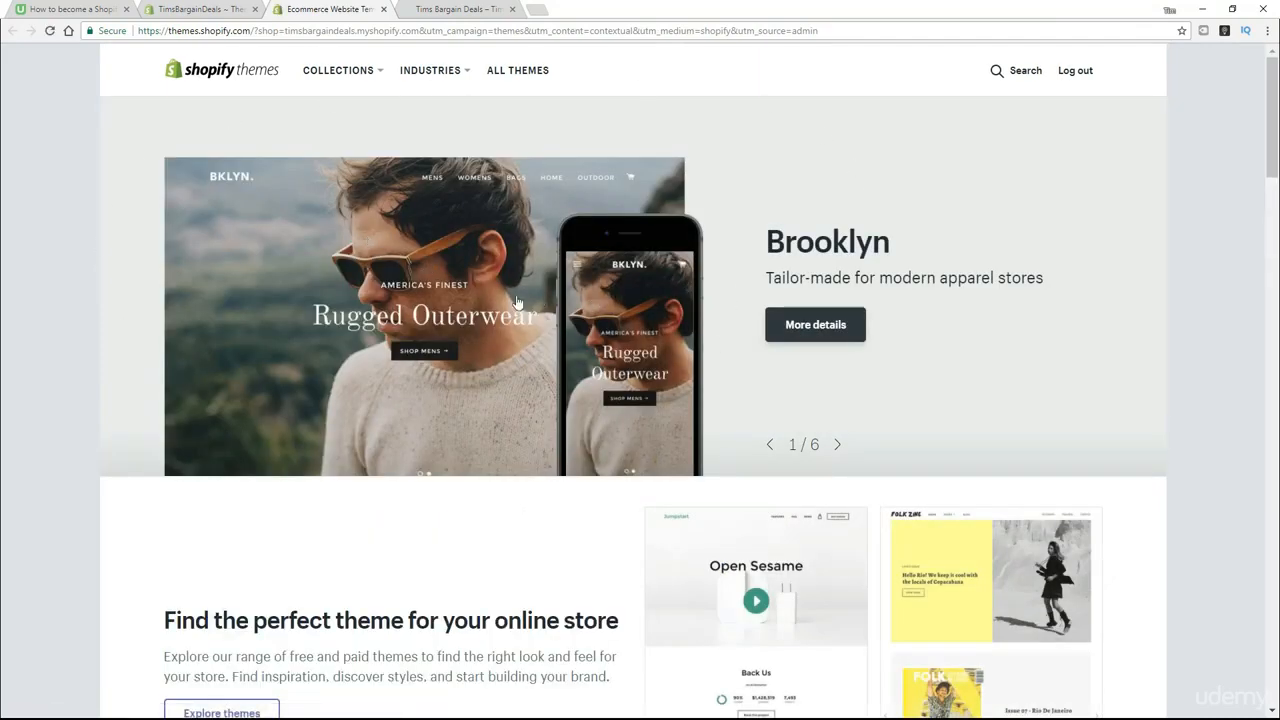
pyautogui.scroll(-4, 548, 300)
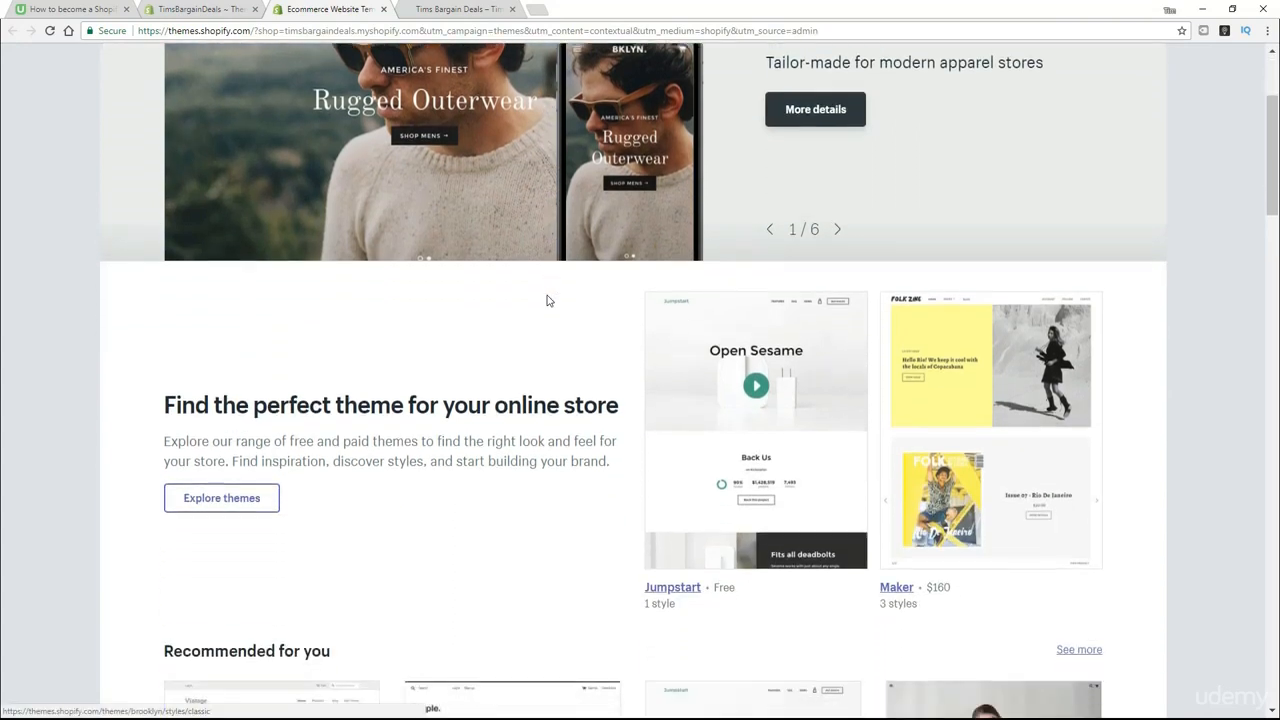
pyautogui.scroll(-3, 543, 303)
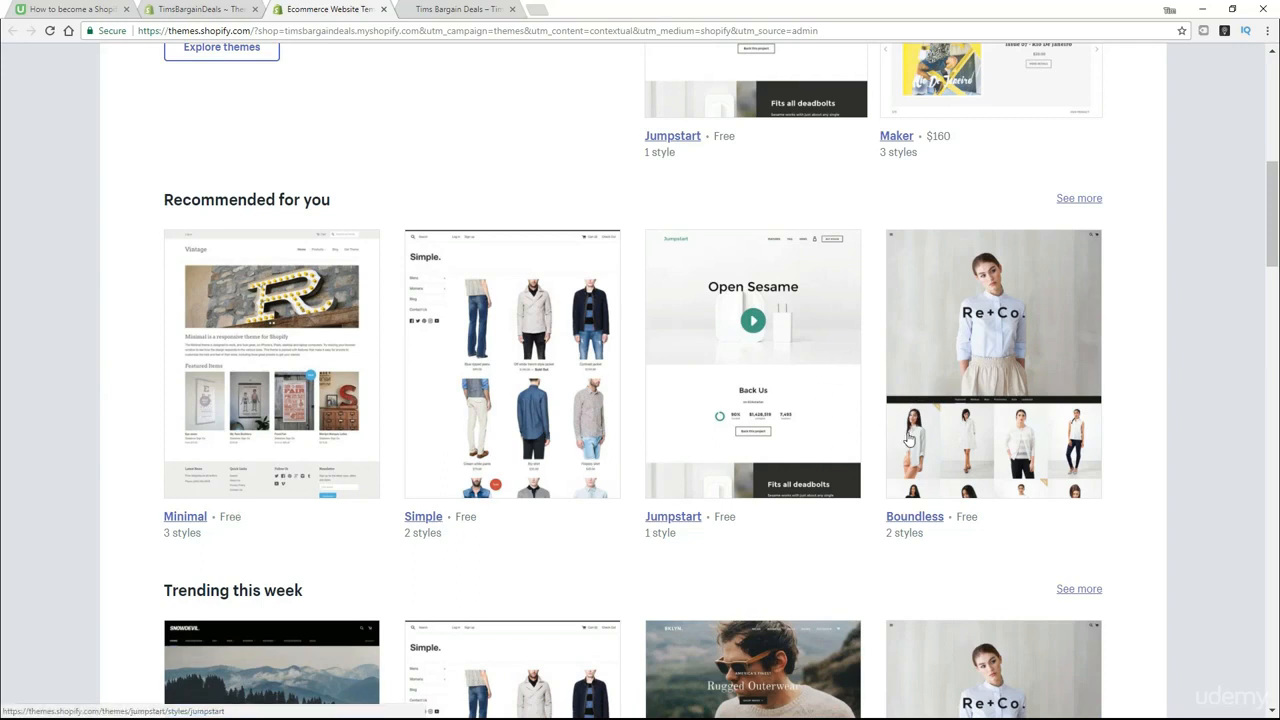
pyautogui.scroll(-3, 908, 440)
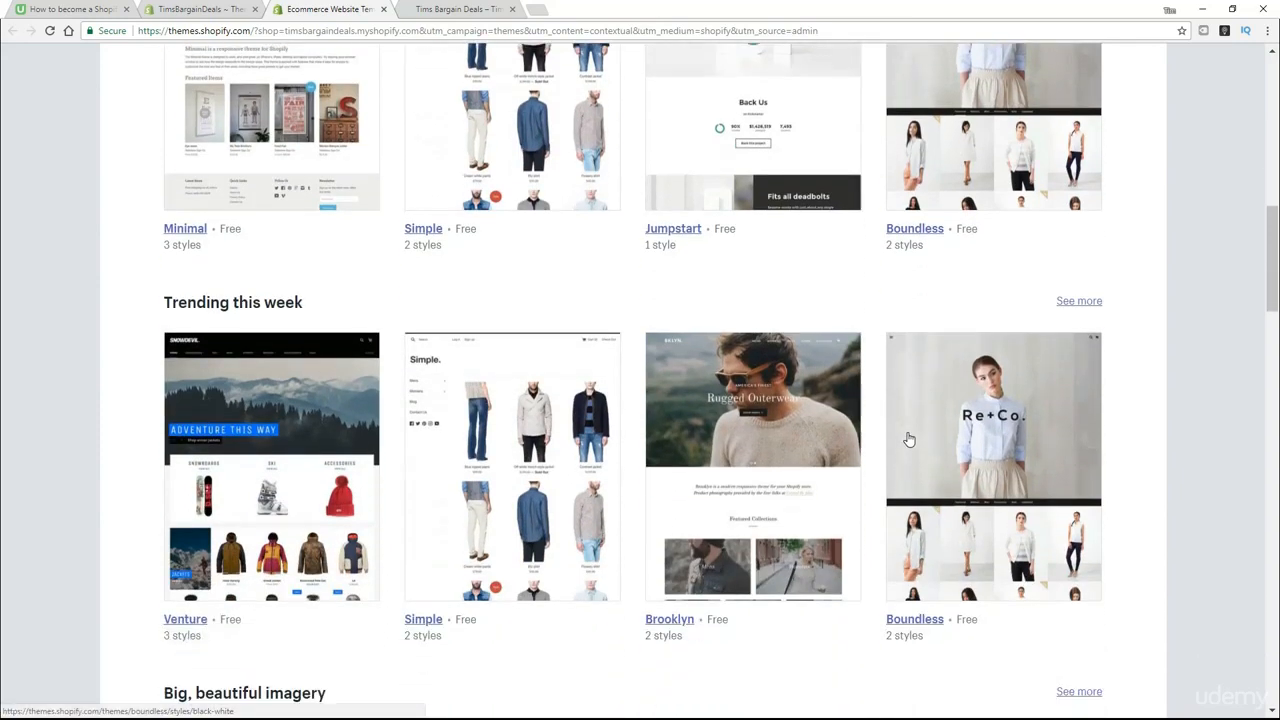
pyautogui.scroll(-4, 908, 440)
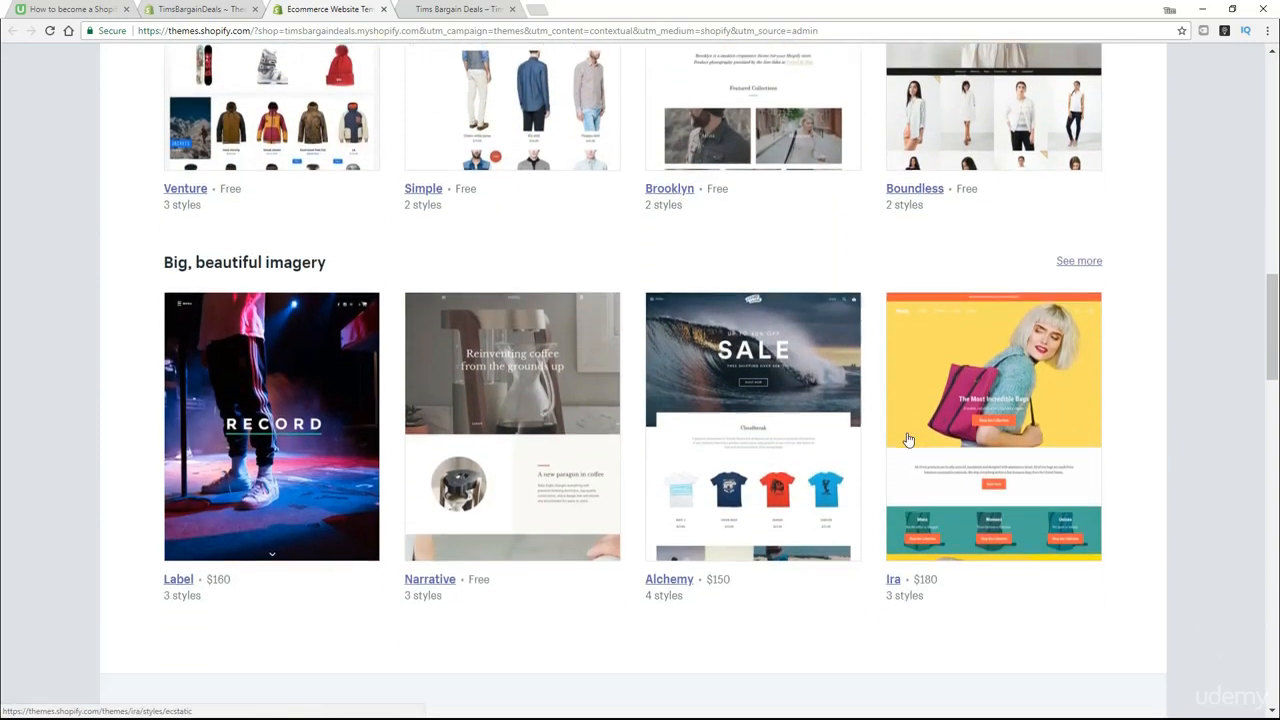
pyautogui.scroll(-1, 908, 440)
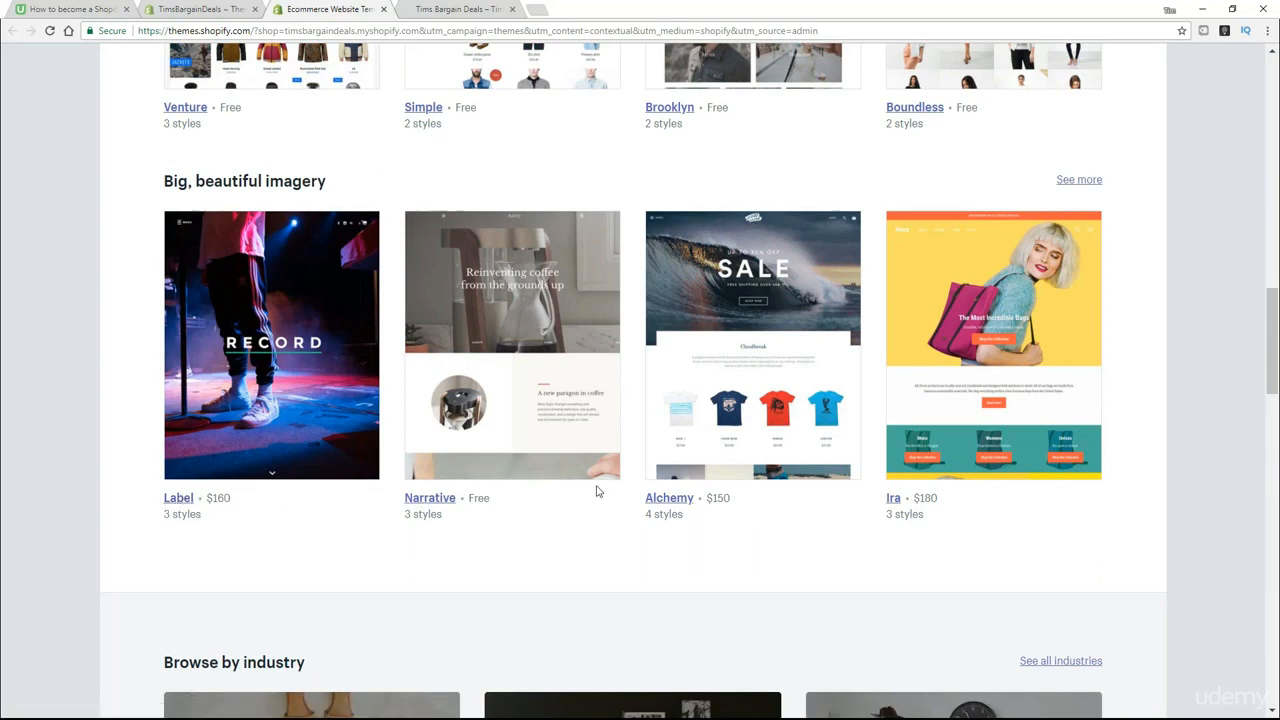
pyautogui.scroll(-5, 800, 470)
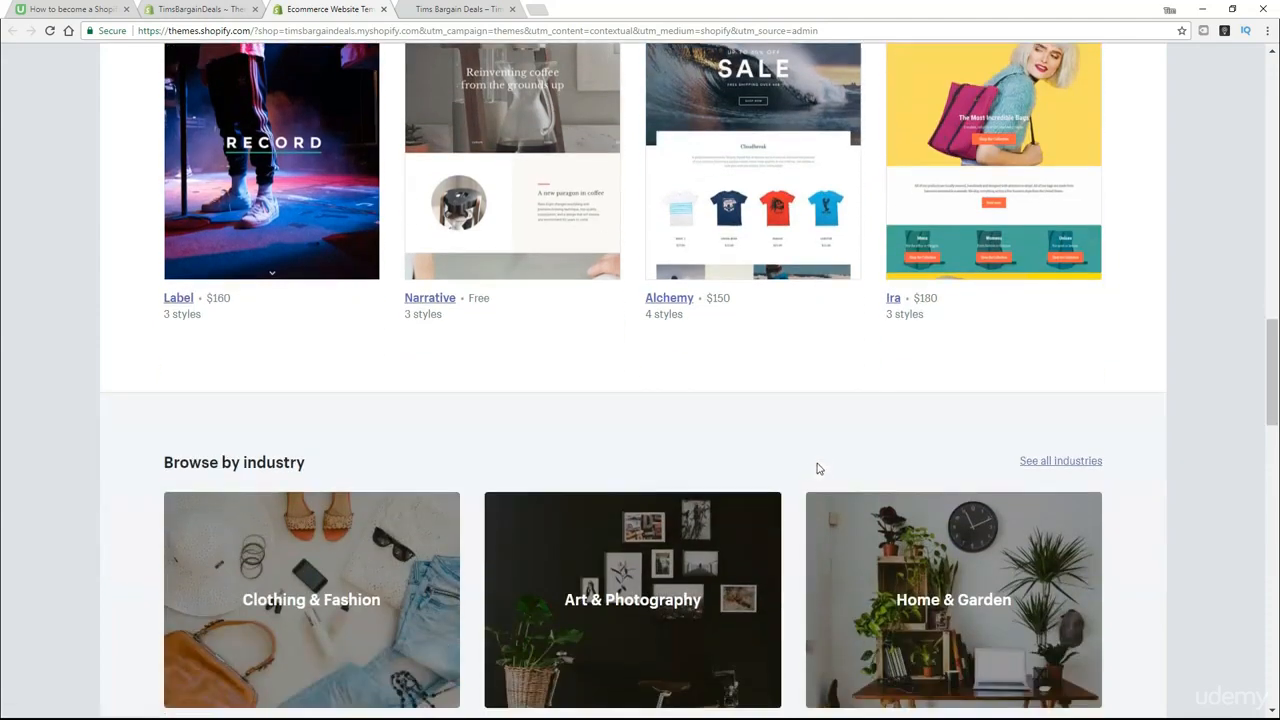
pyautogui.scroll(-1, 777, 482)
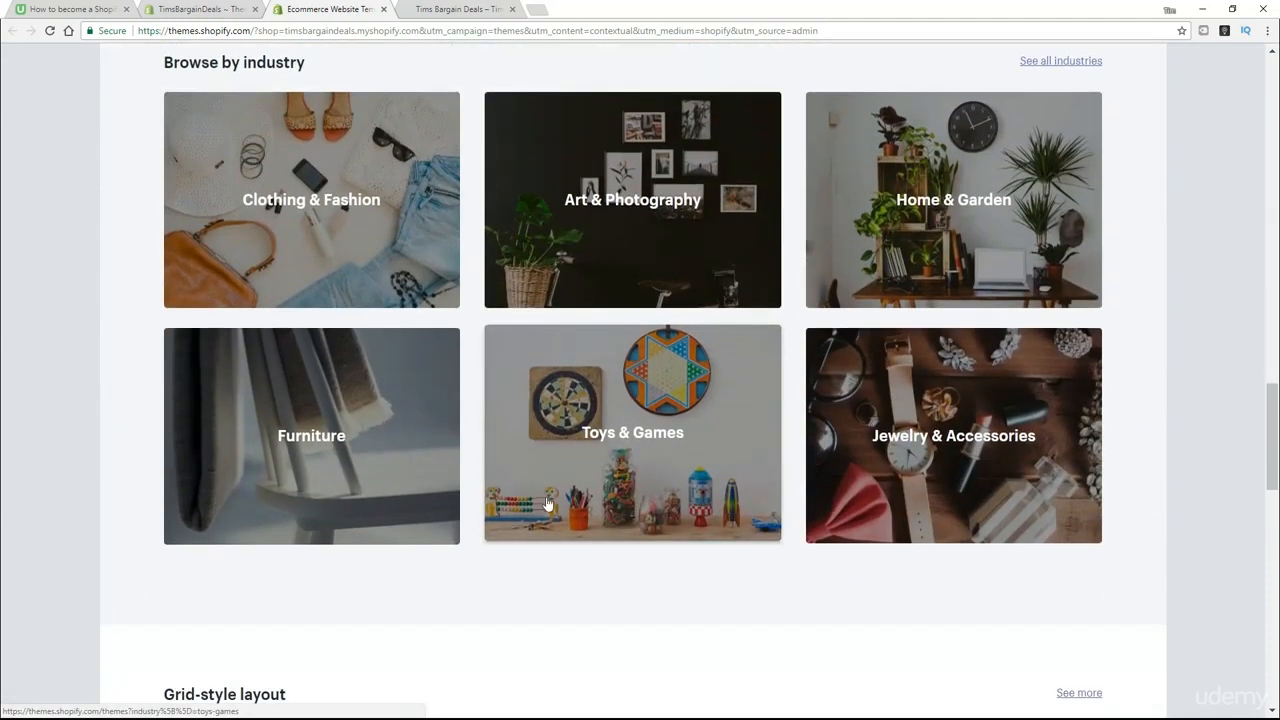
# - Browse the Theme Store's themes for the Art & Photography industry and examine the filter options, theme previews and prices
pyautogui.click(657, 202)
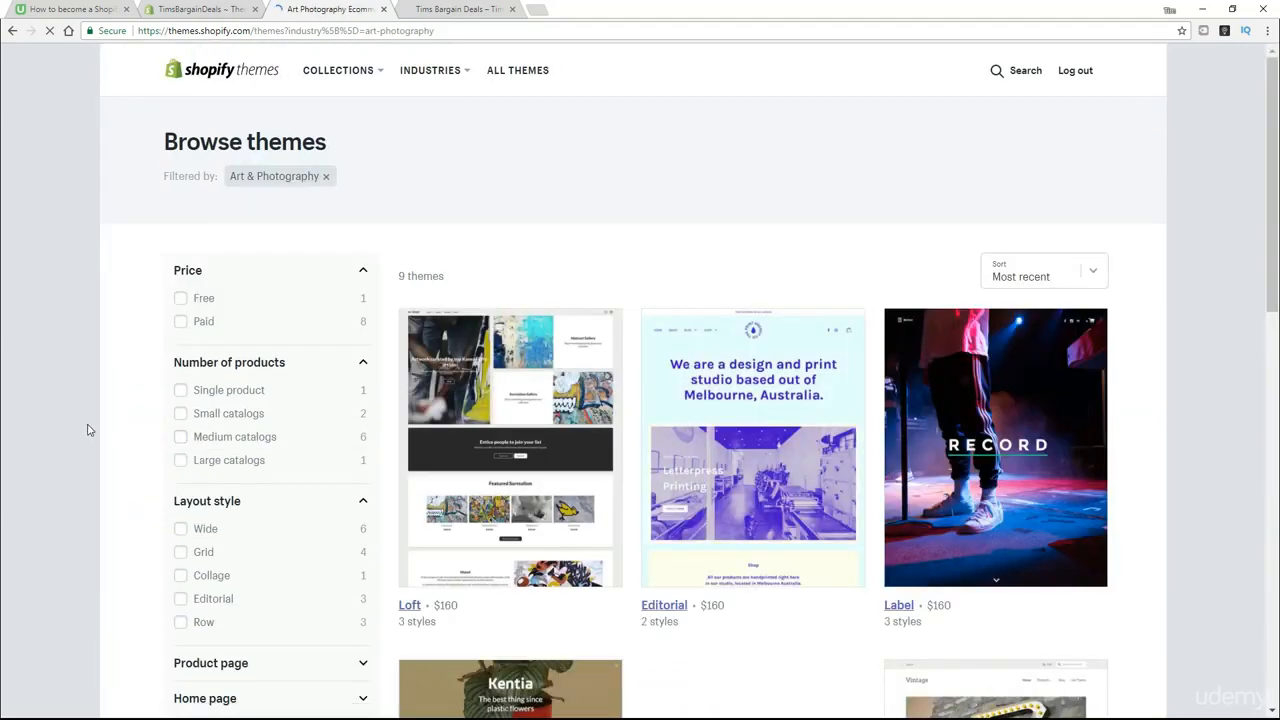
pyautogui.scroll(-1, 86, 430)
pyautogui.scroll(-1, 86, 430)
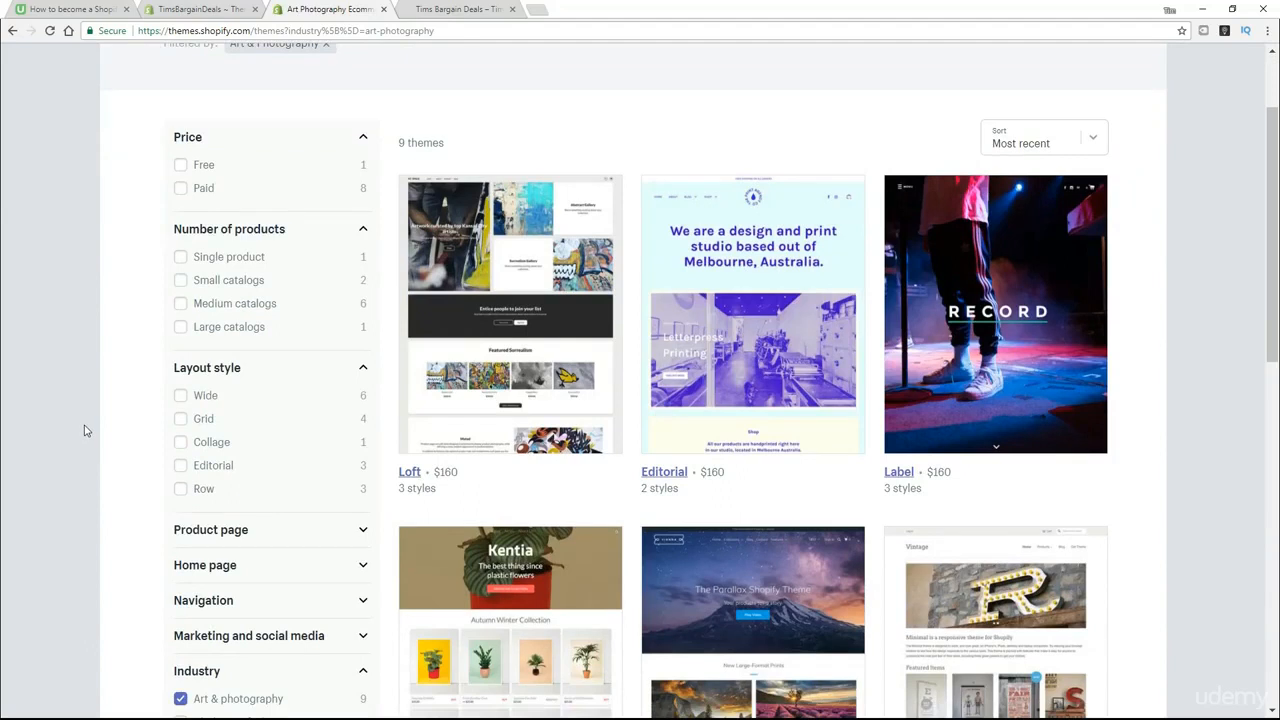
pyautogui.scroll(-1, 86, 424)
pyautogui.scroll(-3, 623, 411)
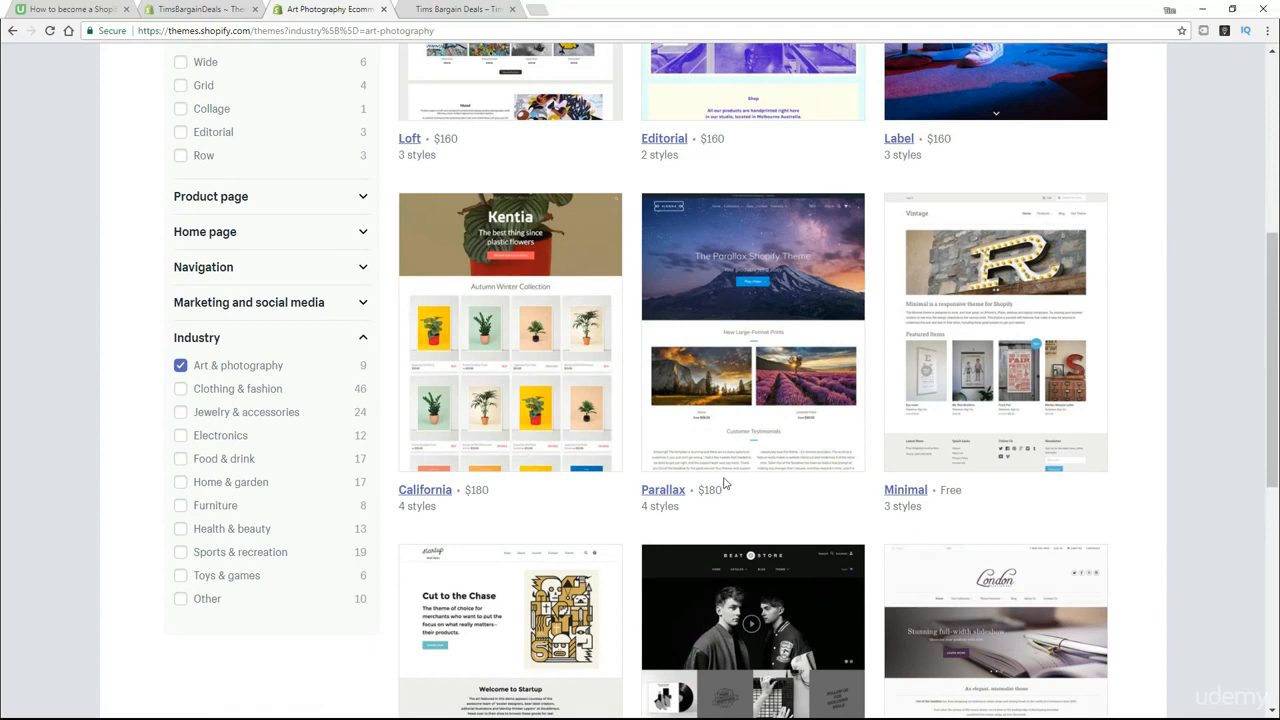
pyautogui.scroll(-1, 716, 488)
pyautogui.scroll(-3, 714, 492)
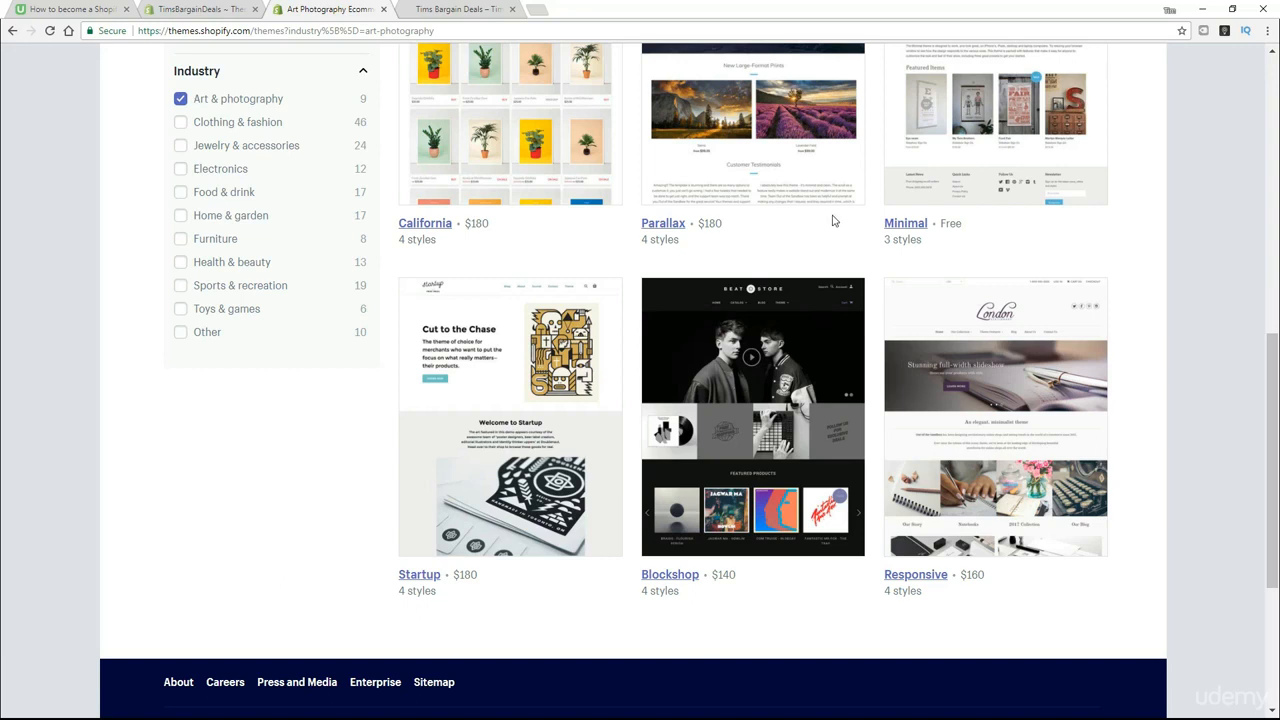
# - Return to the store's theme administration, preview the free Pop theme's Toy style and install Pop with the Bone style
pyautogui.click(208, 12)
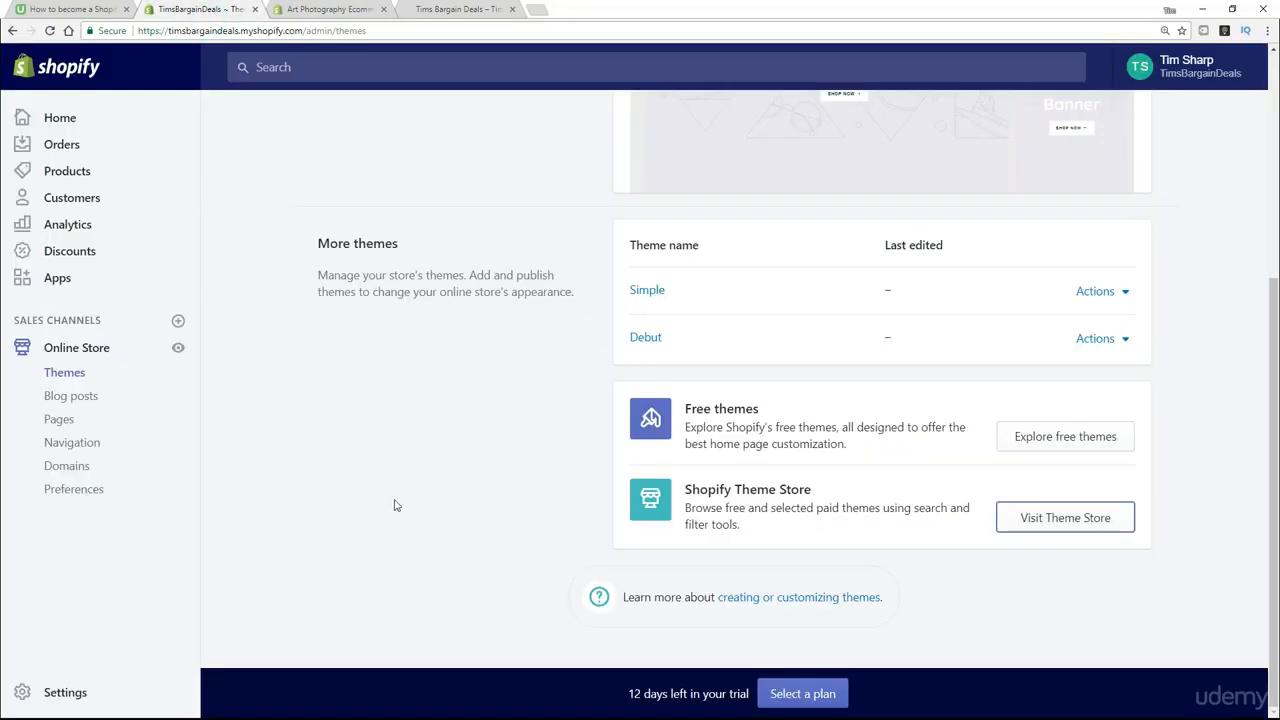
pyautogui.scroll(5, 397, 506)
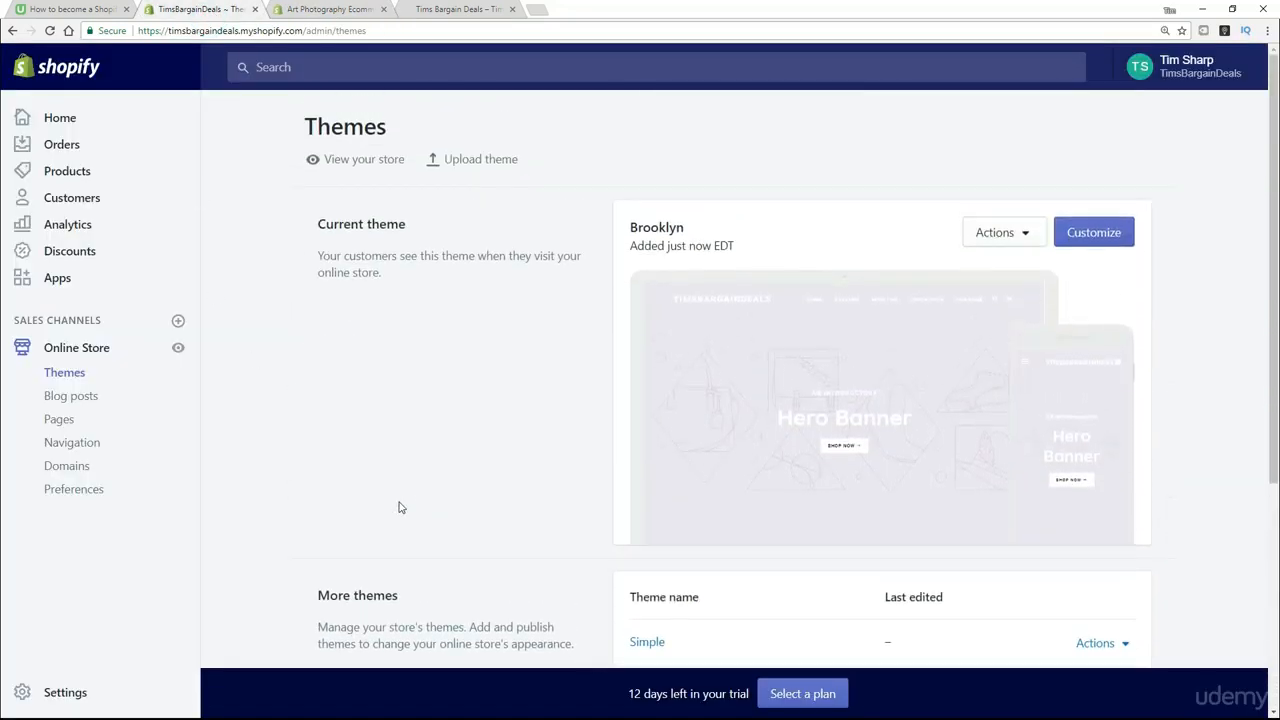
pyautogui.scroll(-3, 400, 508)
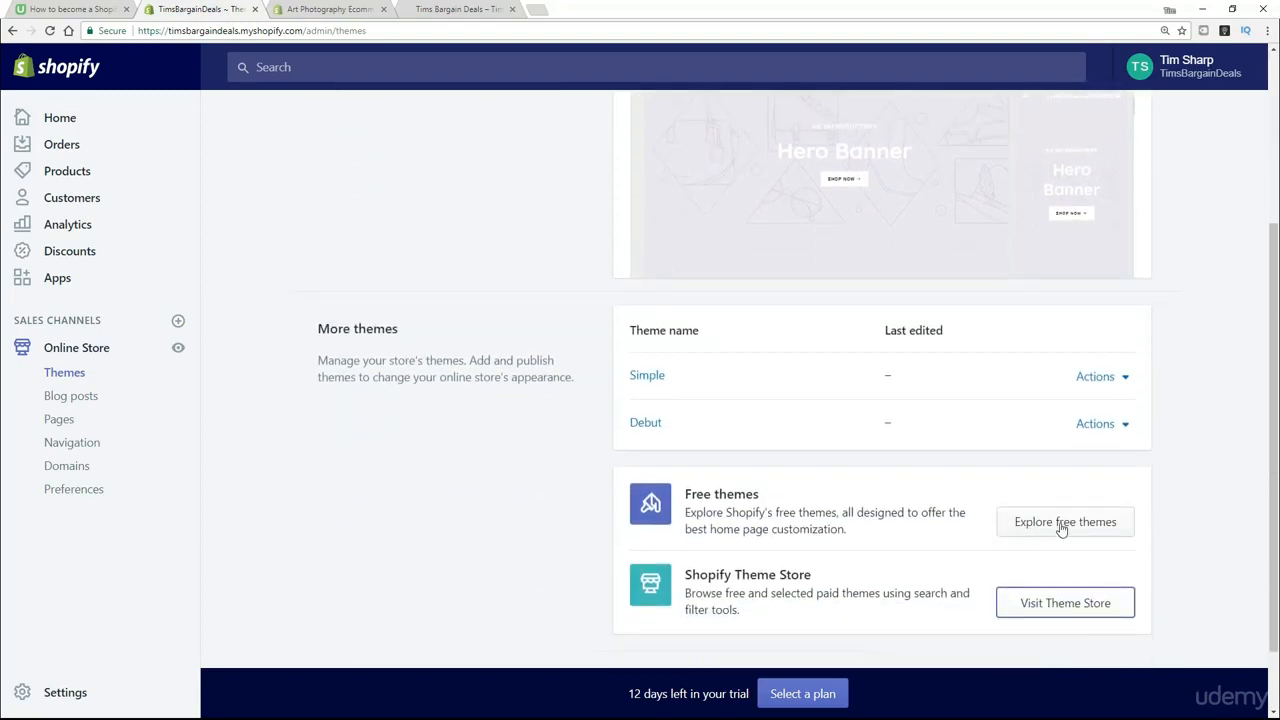
pyautogui.click(1062, 524)
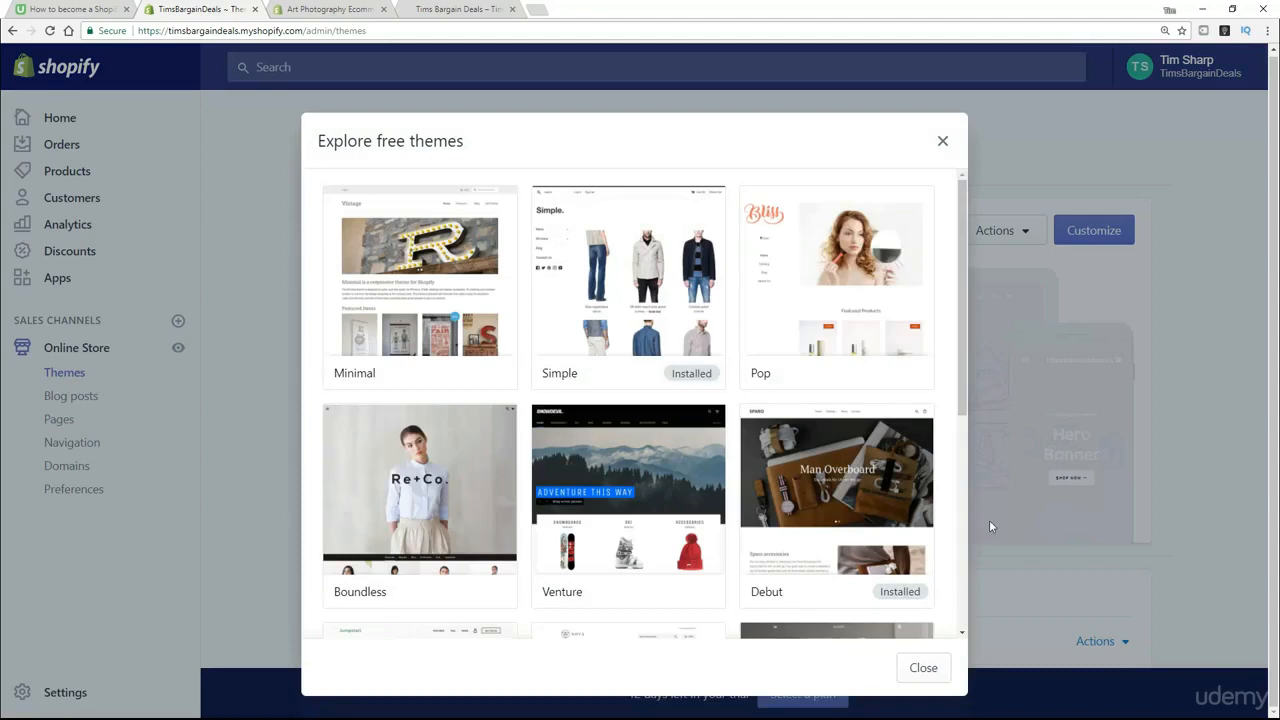
pyautogui.click(838, 287)
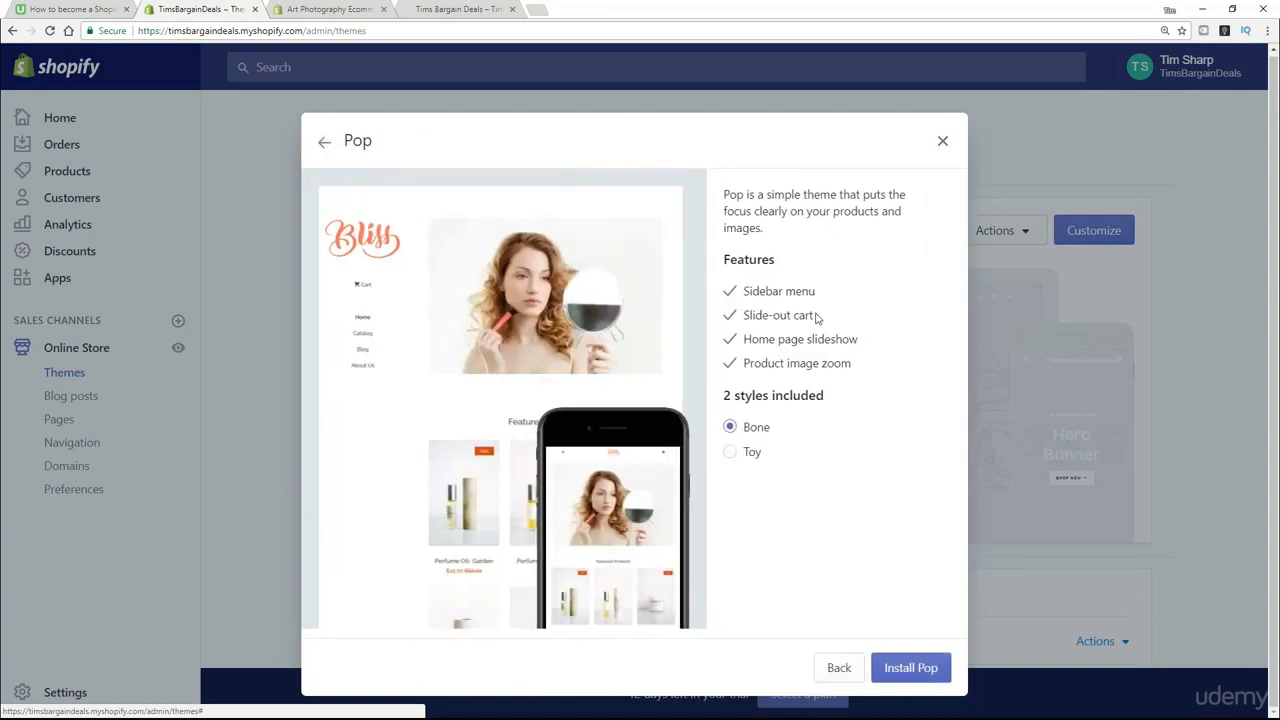
pyautogui.click(732, 453)
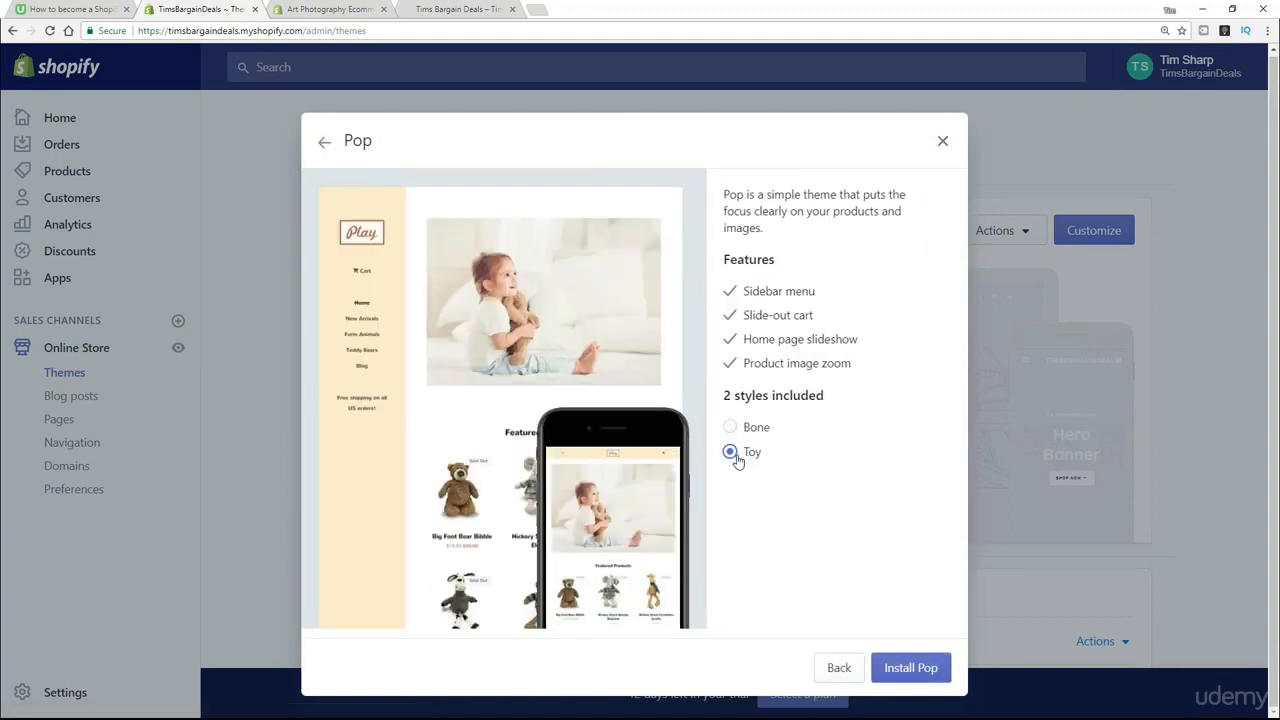
pyautogui.click(730, 428)
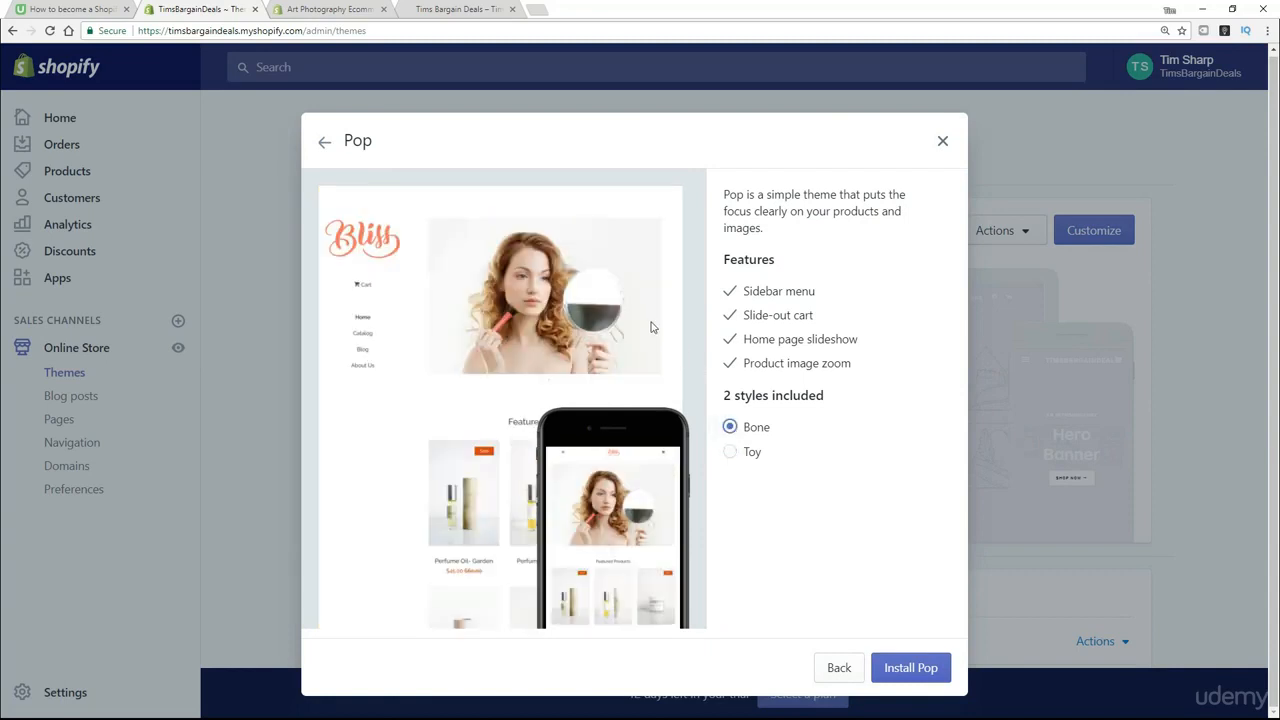
pyautogui.click(916, 671)
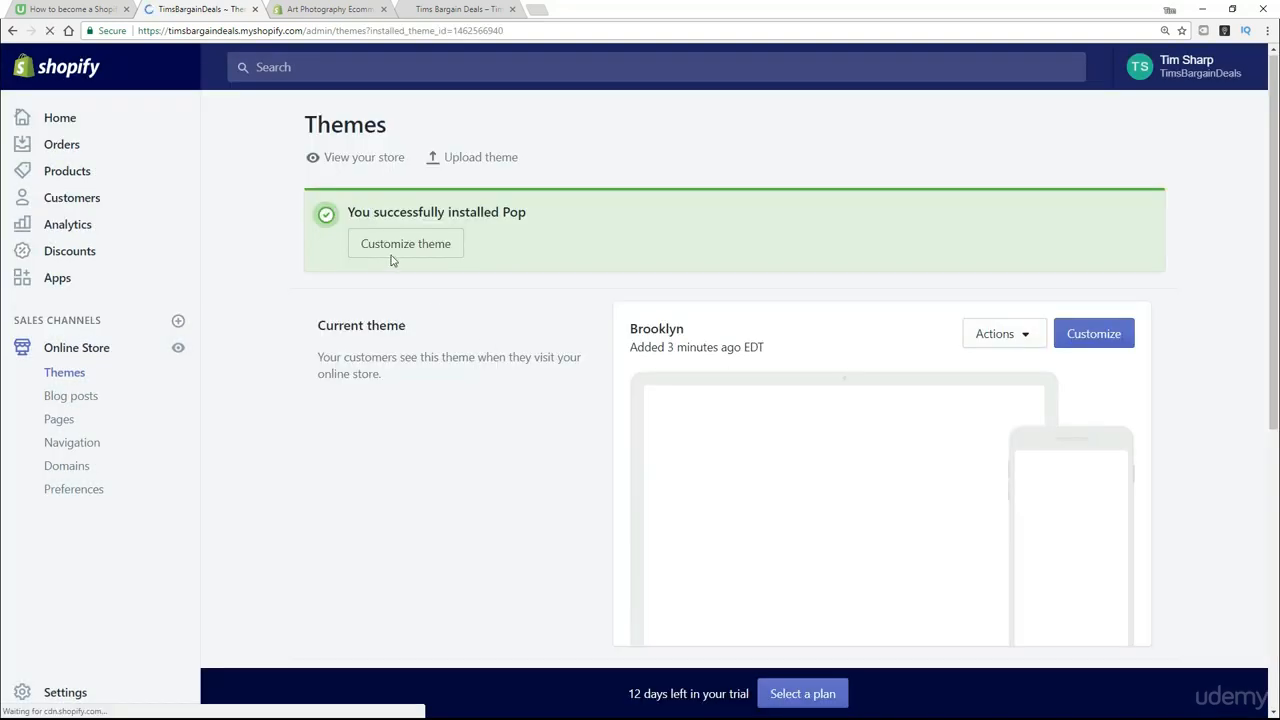
# - Publish the installed Pop theme in place of the Brooklyn theme and confirm the publication
pyautogui.scroll(-5, 517, 455)
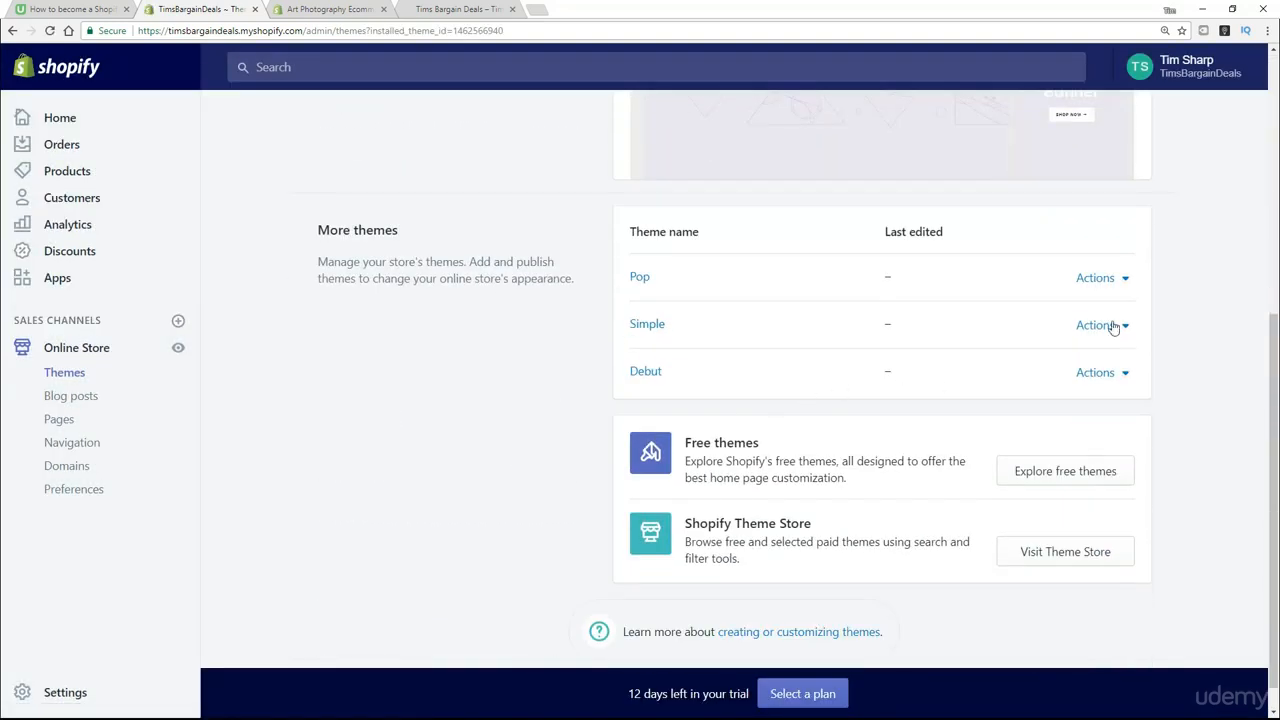
pyautogui.click(1125, 283)
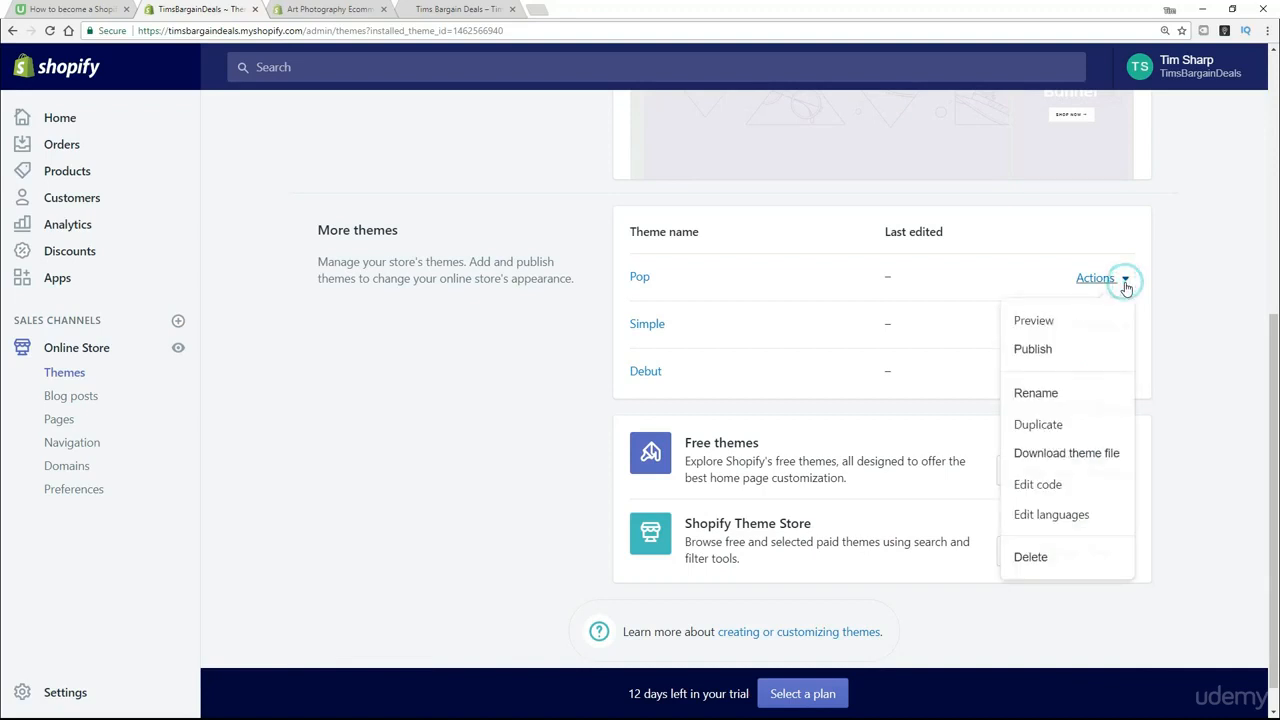
pyautogui.click(1044, 354)
pyautogui.click(843, 278)
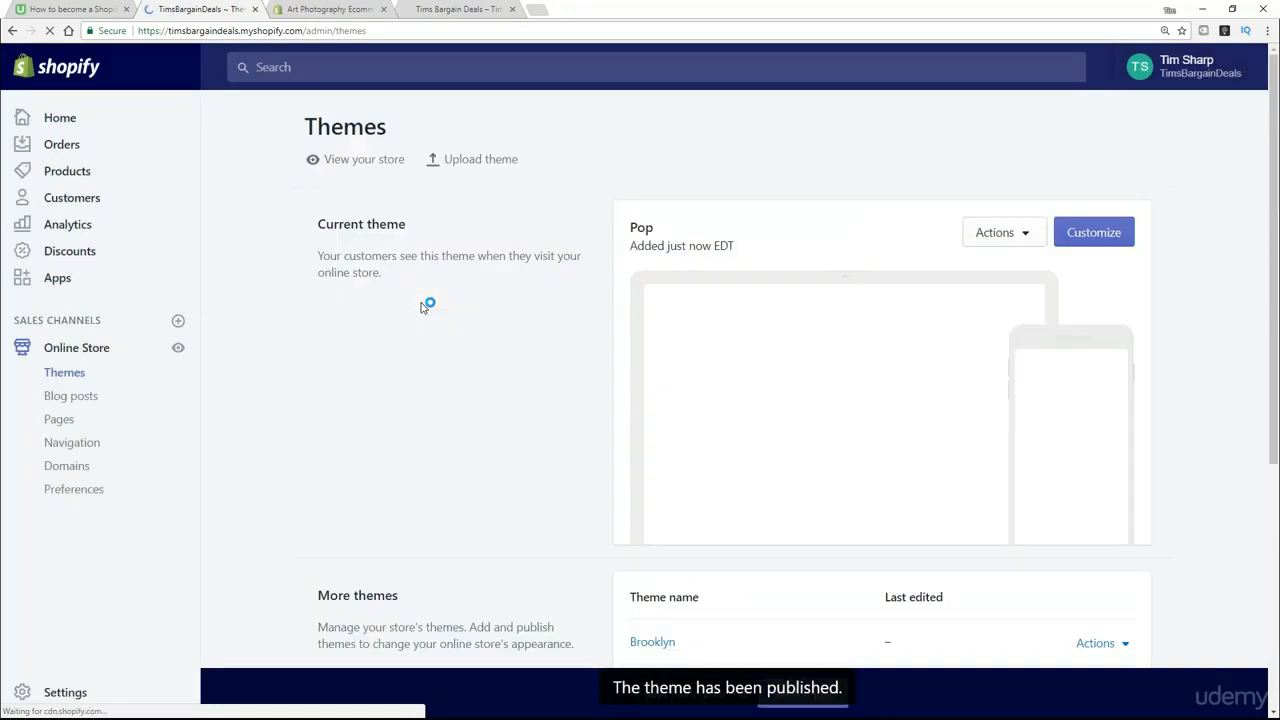
# - Switch to the open storefront page, reload it and examine the home page with the Pop theme down to the featured collection
pyautogui.click(450, 12)
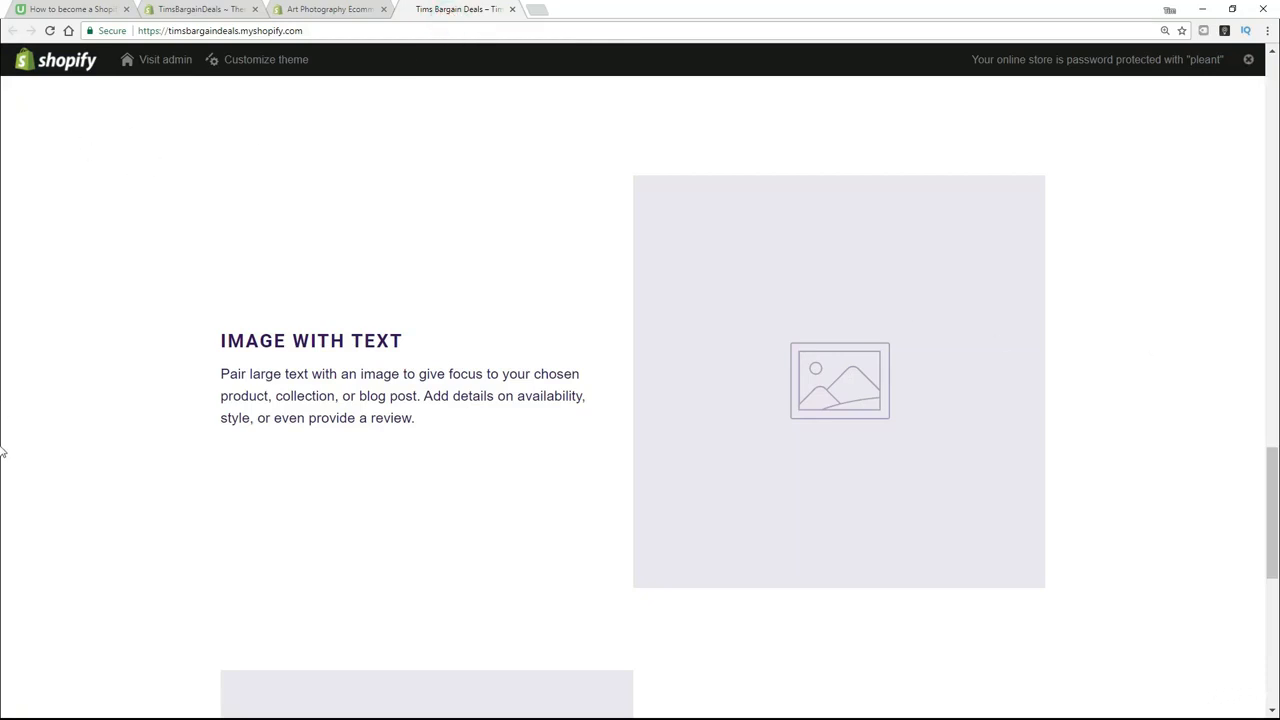
pyautogui.scroll(15, 2, 452)
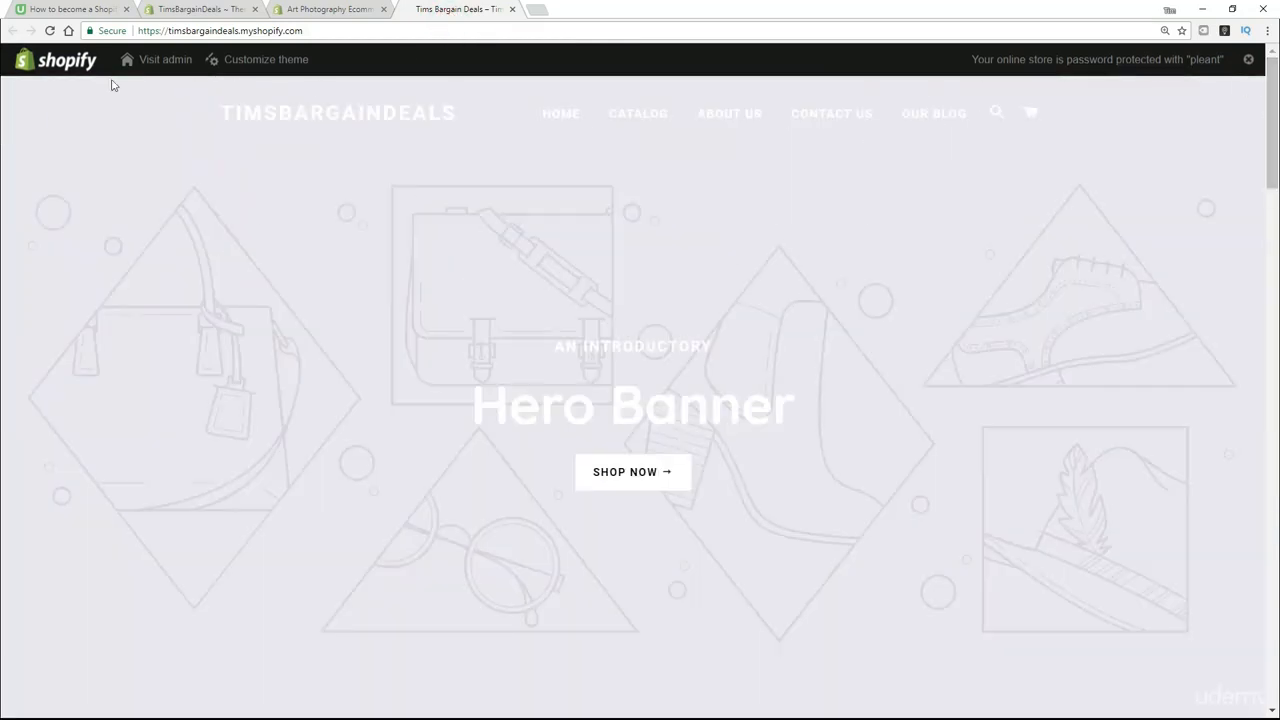
pyautogui.click(49, 30)
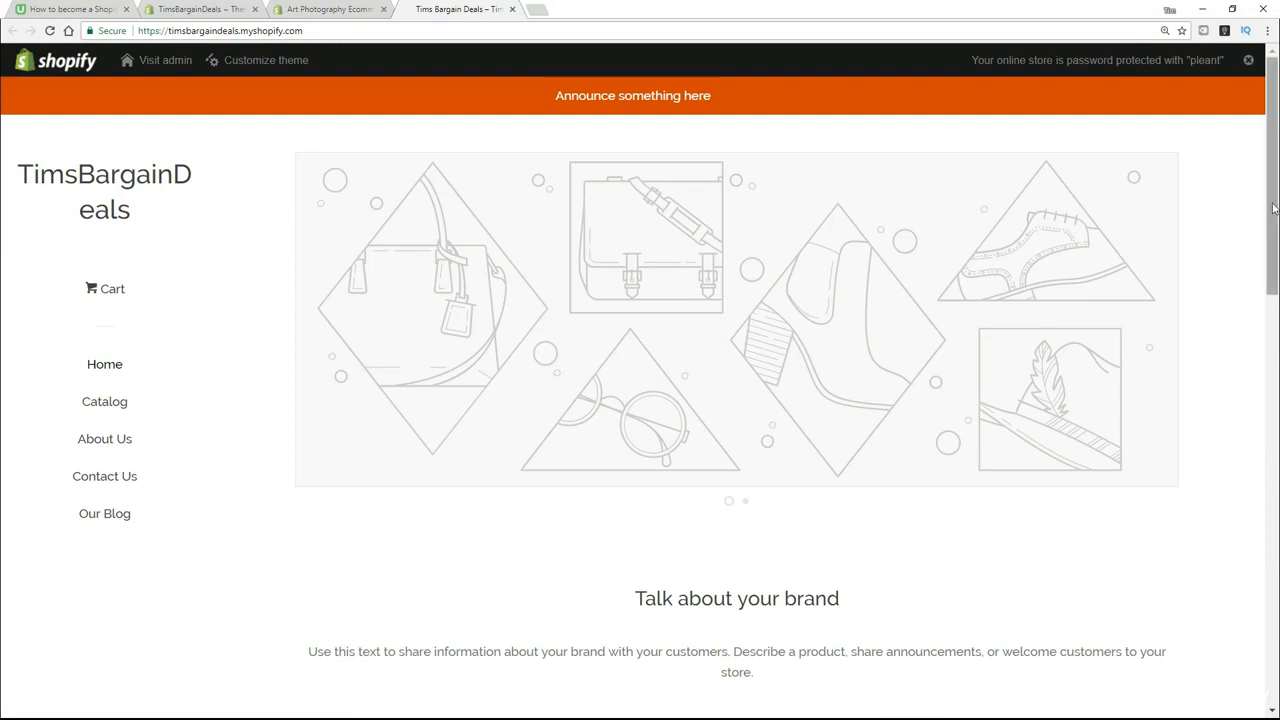
pyautogui.scroll(-6, 1275, 210)
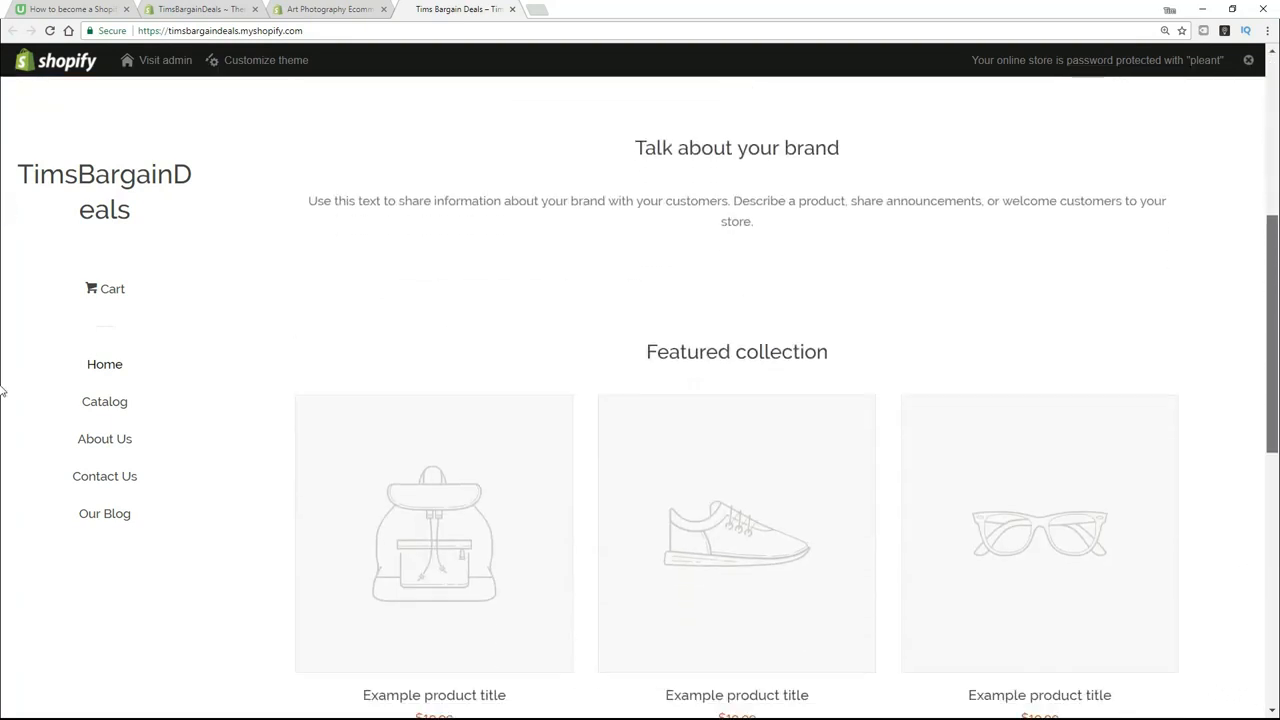
pyautogui.moveTo(1275, 432); pyautogui.dragTo(1263, 338)
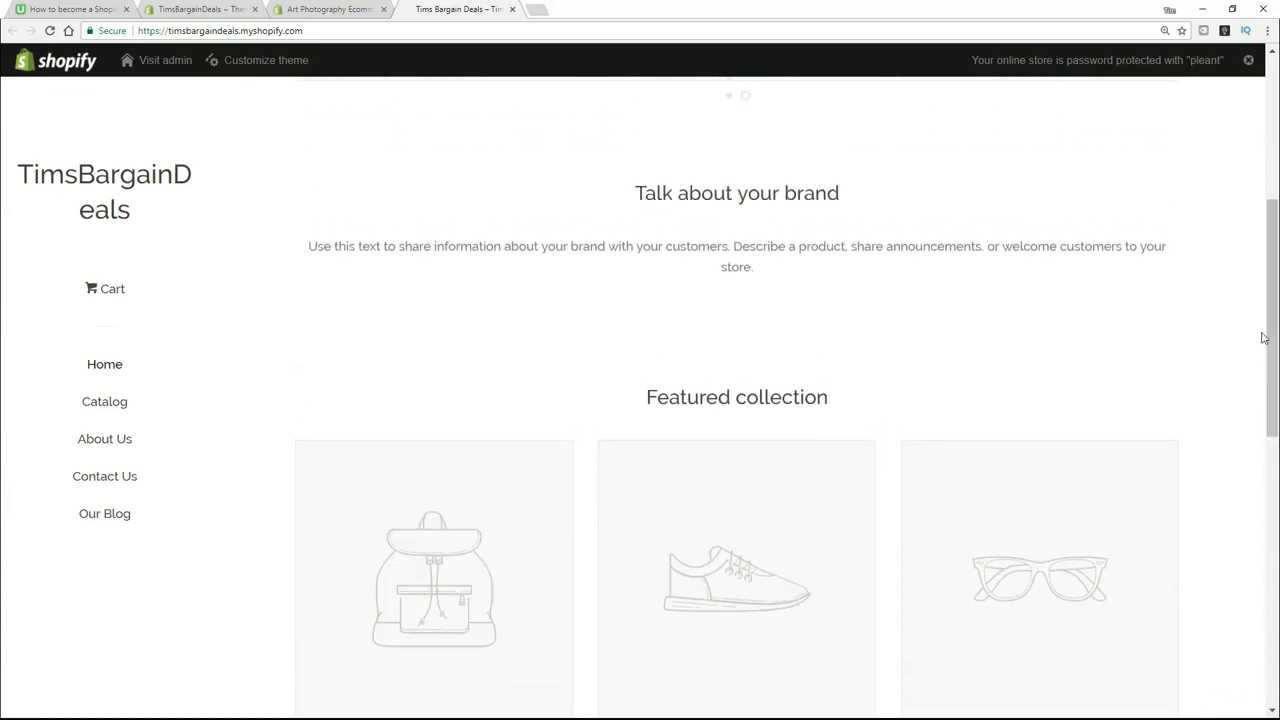